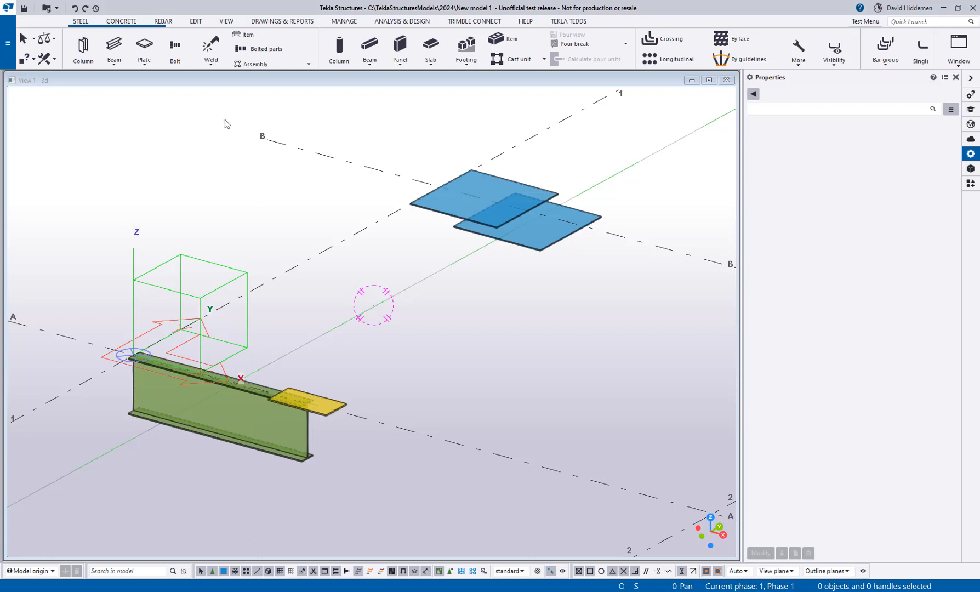
# Step: Start a bolt group by face for the yellow plate, with bolt distances of 2*3 in X and 3.5 in Y
pyautogui.click(175, 47)
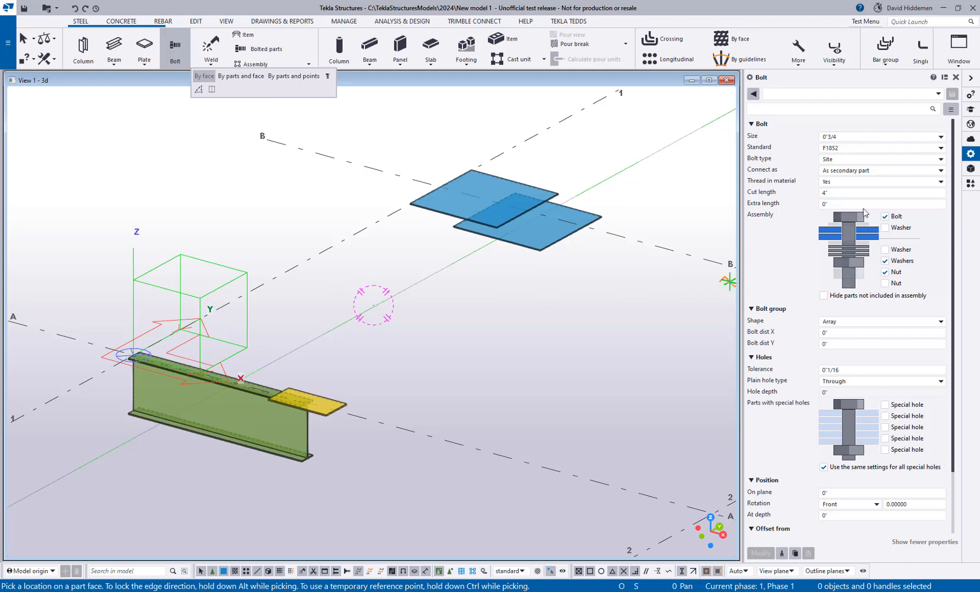
pyautogui.click(844, 192)
pyautogui.doubleClick(844, 193)
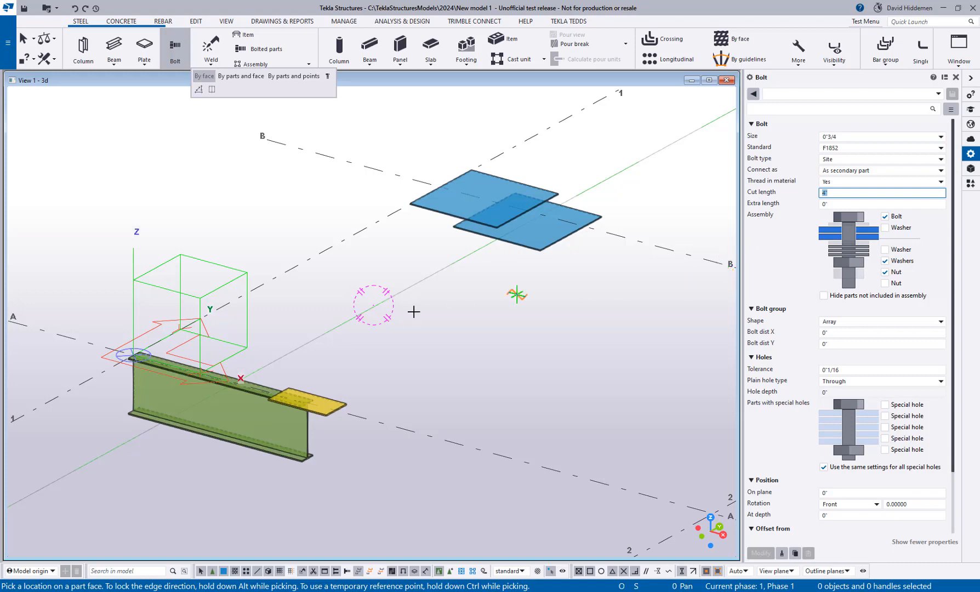
pyautogui.moveTo(408, 324); pyautogui.dragTo(448, 301, button='middle')
pyautogui.scroll(10, 378, 337)
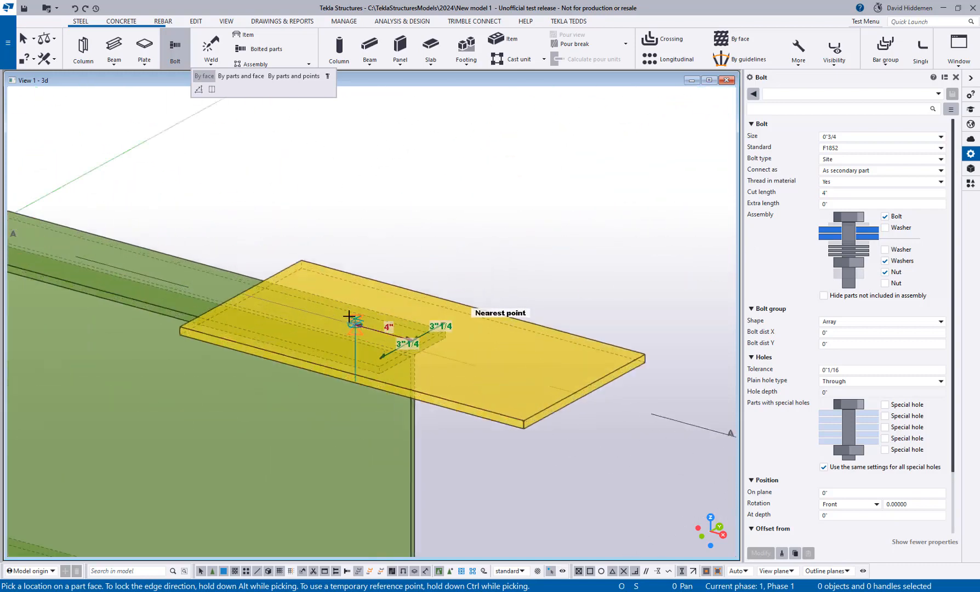
pyautogui.moveTo(438, 229); pyautogui.dragTo(484, 211, button='middle')
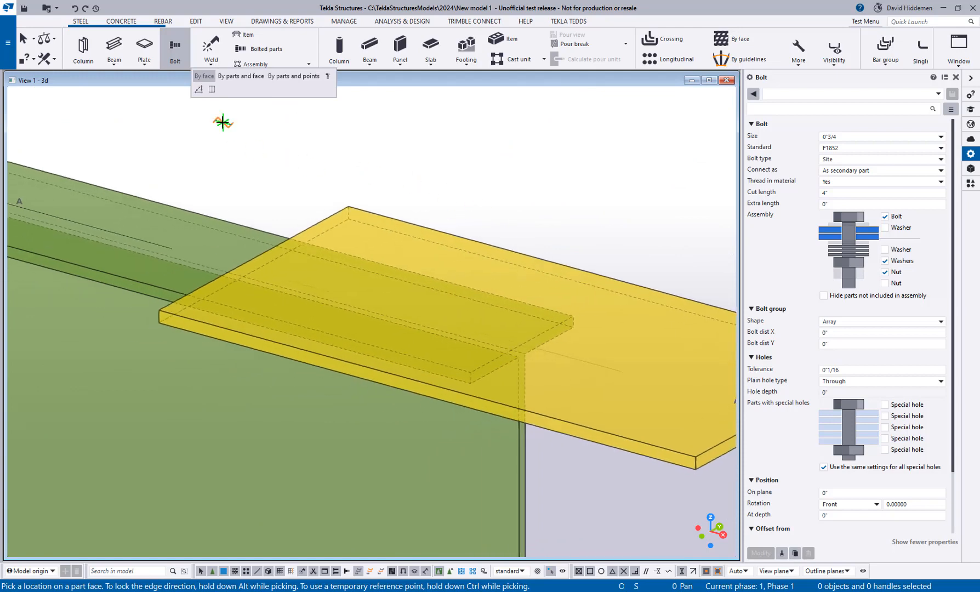
pyautogui.scroll(-2, 244, 217)
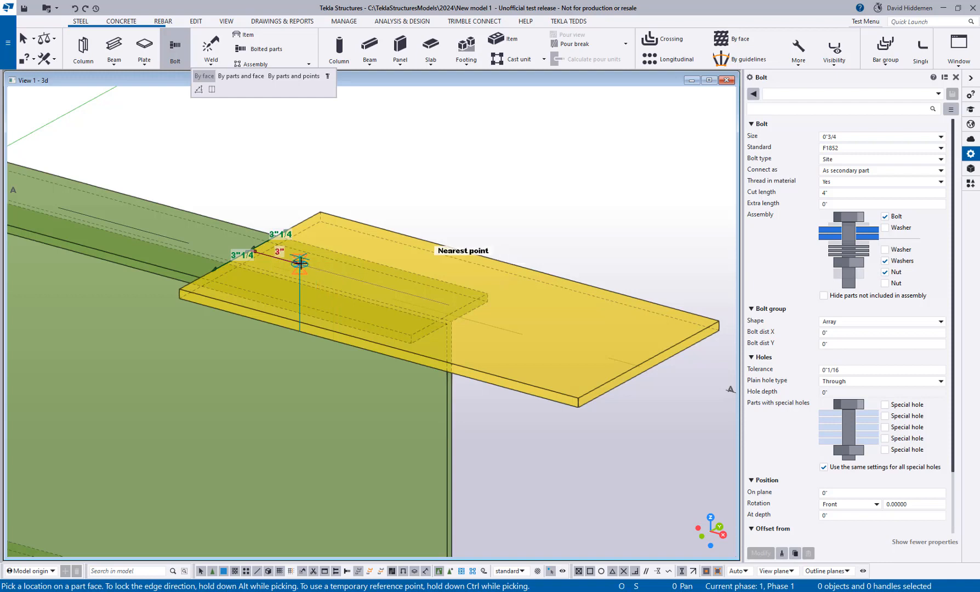
pyautogui.click(826, 343)
pyautogui.write('3.5')
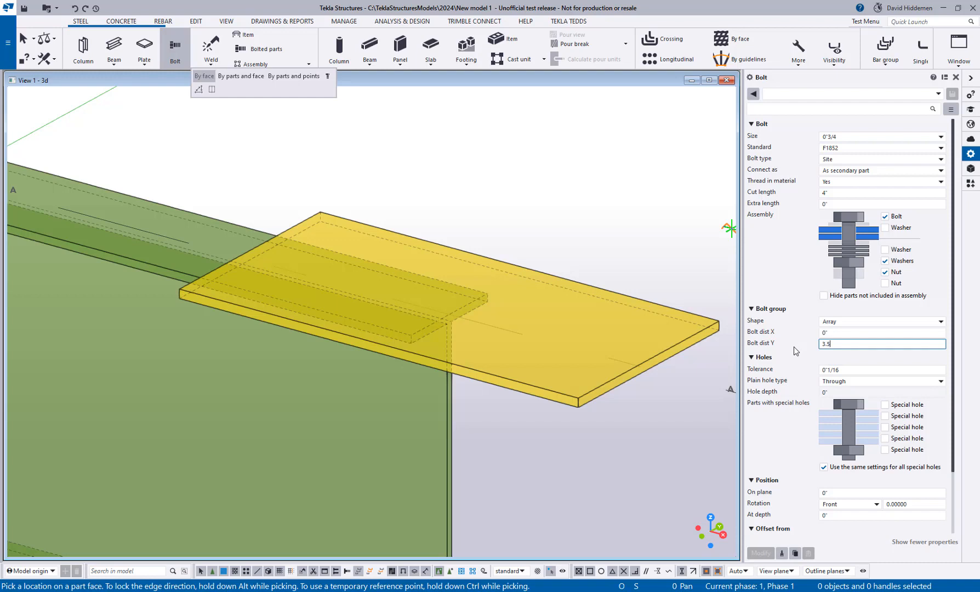
pyautogui.hotkey('shift', 'Tab')
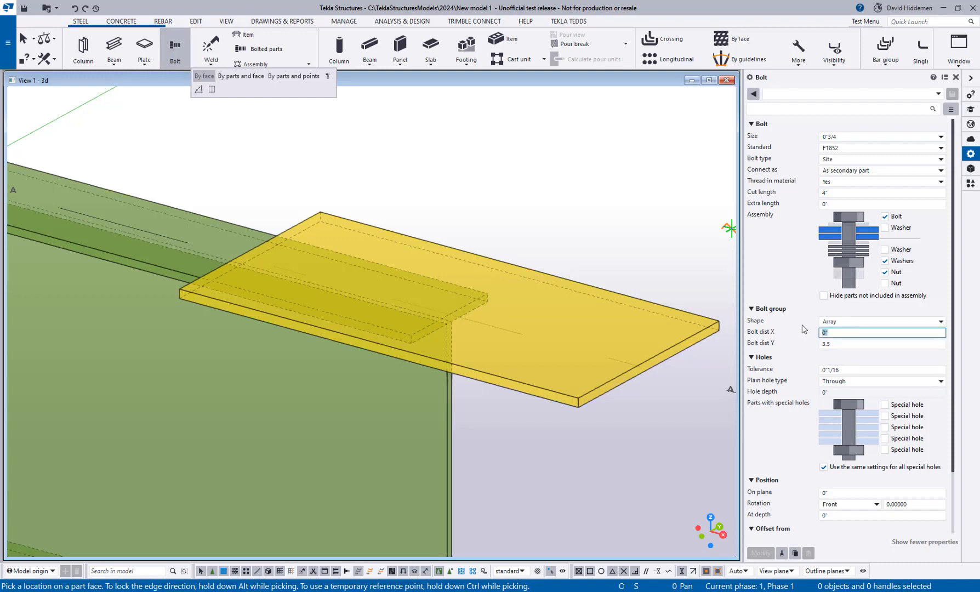
pyautogui.write('2*3')
# Step: With internal dimensions shown, place the bolt group on the yellow plate's centreline, 3" from its edge over the beam, and end bolt creation
pyautogui.click(199, 89)
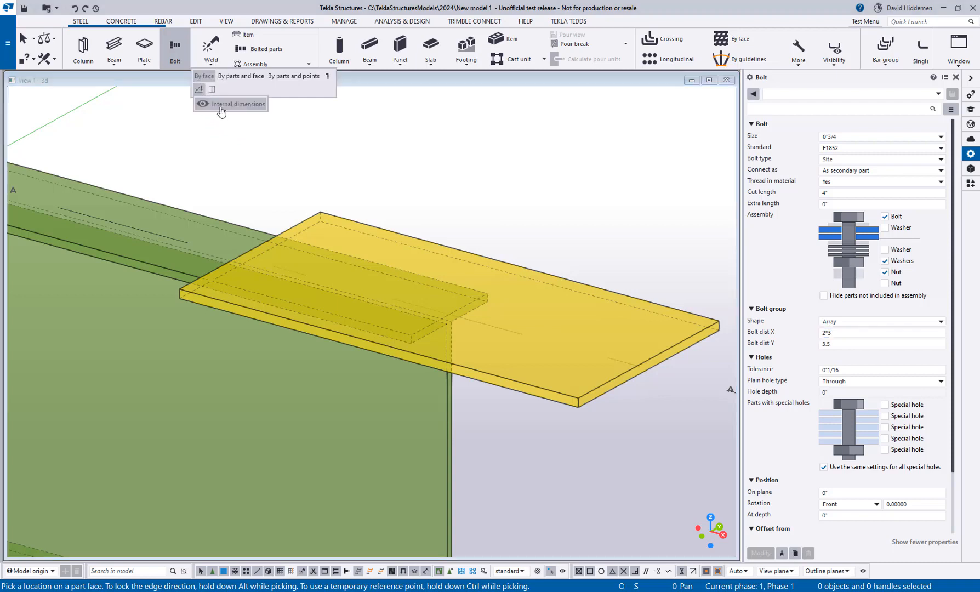
pyautogui.click(221, 106)
pyautogui.click(378, 82)
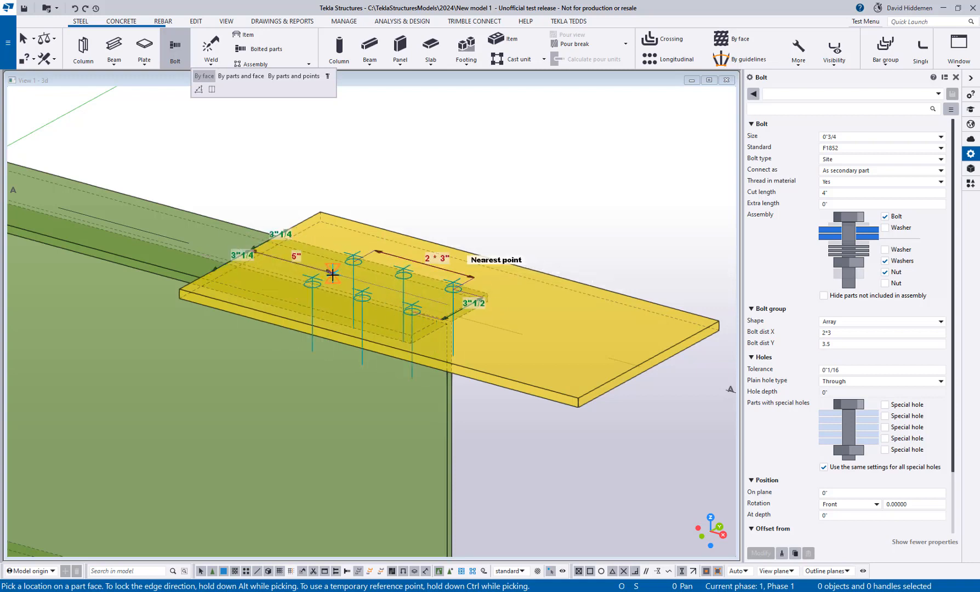
pyautogui.click(212, 90)
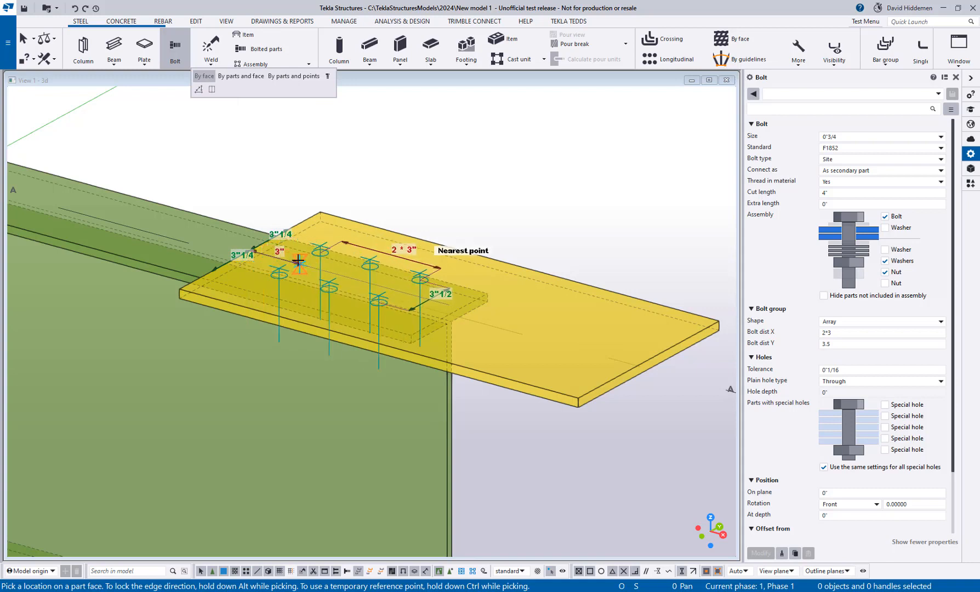
pyautogui.click(298, 259)
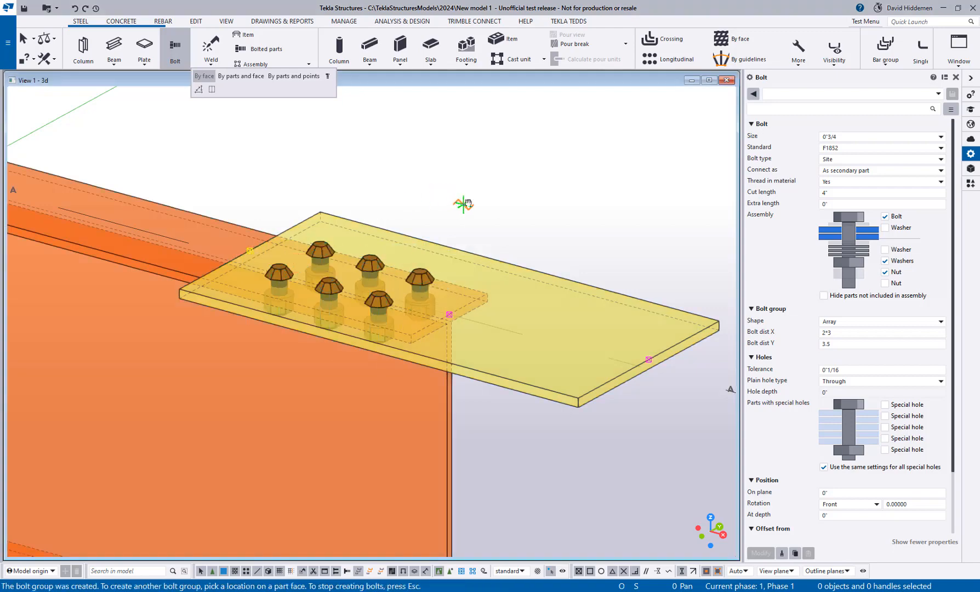
pyautogui.moveTo(460, 203); pyautogui.dragTo(482, 176, button='middle')
pyautogui.rightClick(483, 177)
pyautogui.click(496, 185)
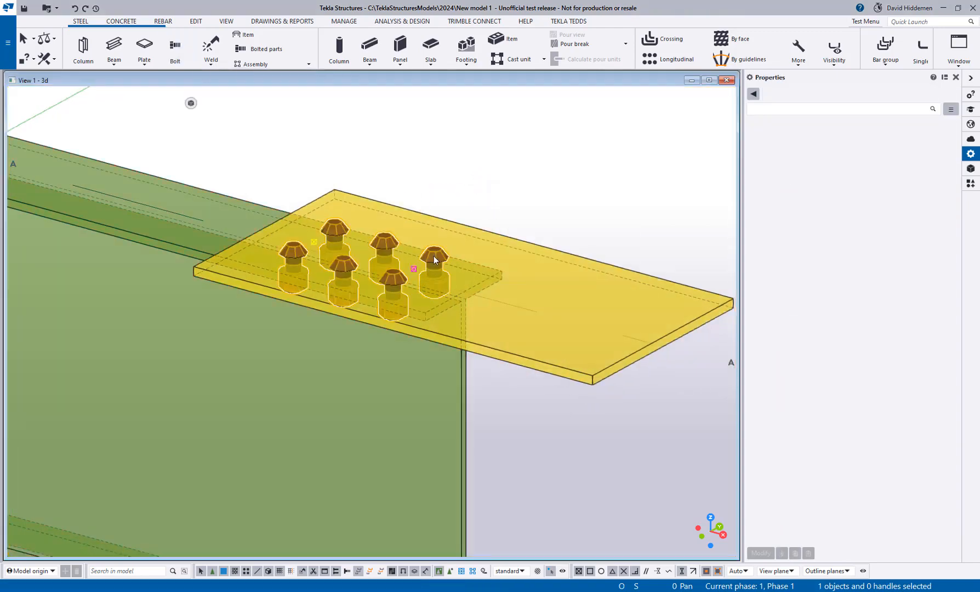
# Step: Inquire the object information of the bolt group joining the yellow plate and beam, including bolt length, and close the report
pyautogui.rightClick(433, 256)
pyautogui.click(466, 287)
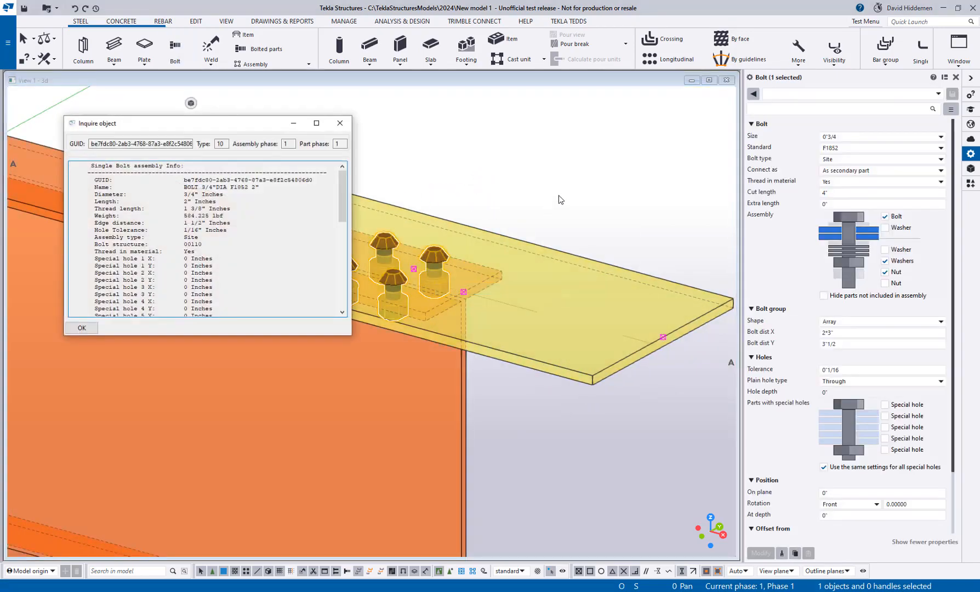
pyautogui.click(557, 195)
pyautogui.click(339, 123)
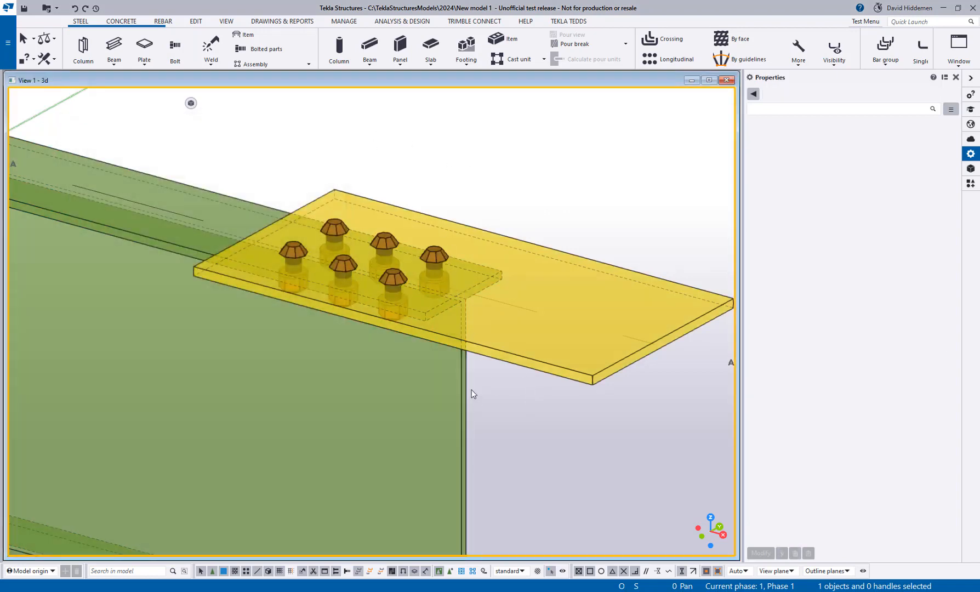
# Step: Start another bolt group by face for the two overlapping blue plates, with a cut length of 2
pyautogui.moveTo(472, 393); pyautogui.dragTo(391, 384, button='middle')
pyautogui.click(175, 47)
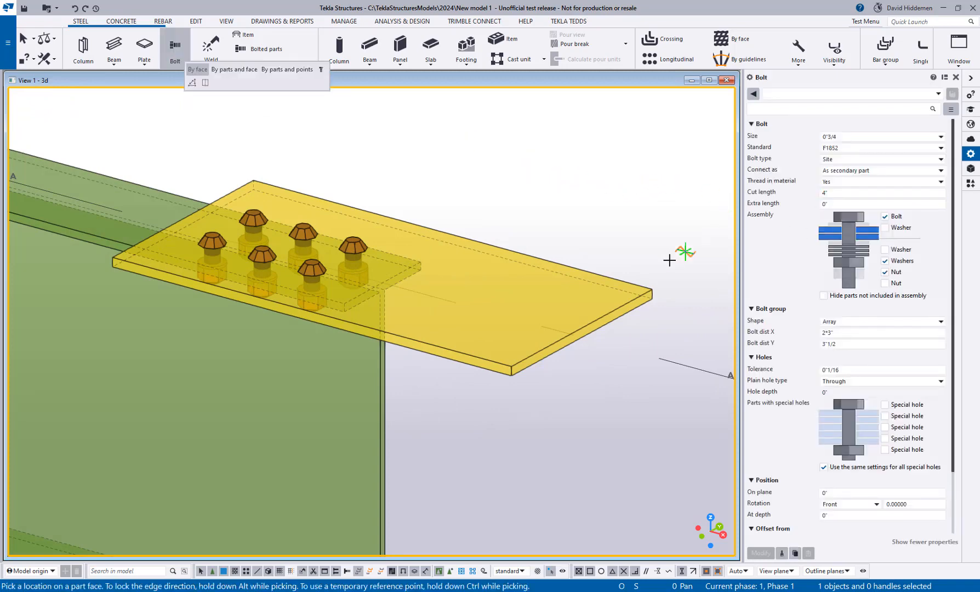
pyautogui.scroll(-5, 449, 252)
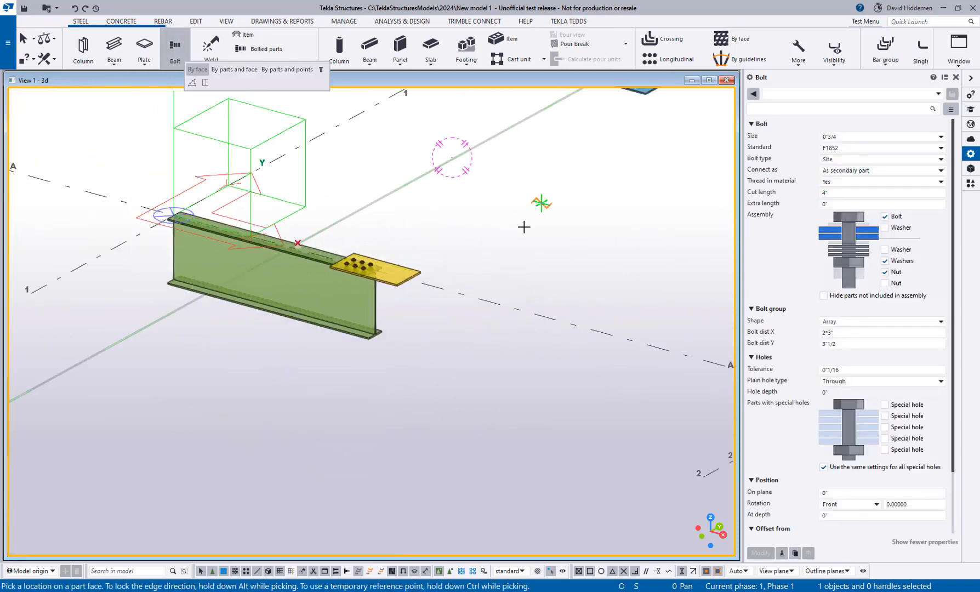
pyautogui.moveTo(523, 226); pyautogui.dragTo(454, 323, button='middle')
pyautogui.scroll(6, 455, 323)
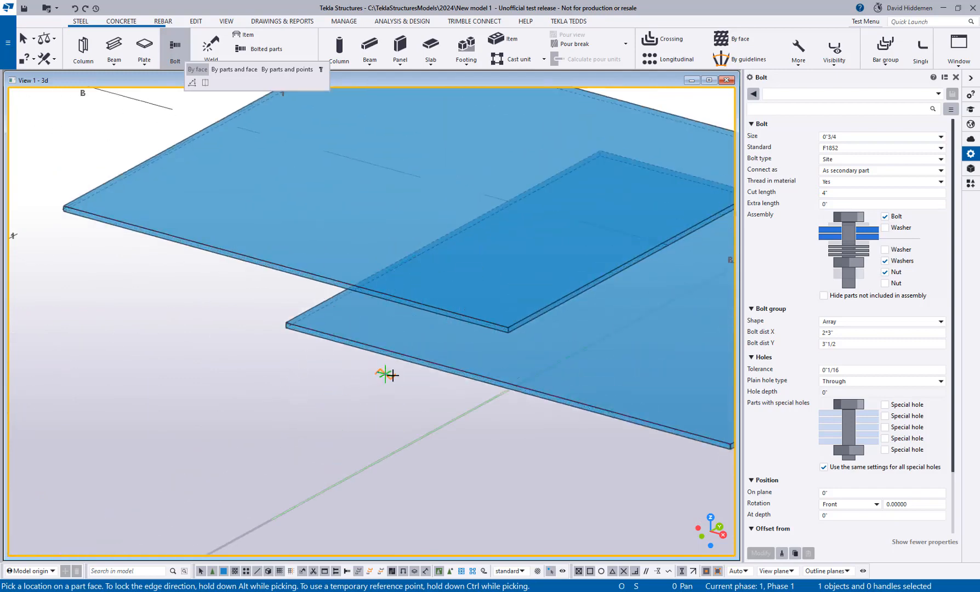
pyautogui.scroll(-4, 432, 324)
pyautogui.moveTo(443, 328)
pyautogui.keyDown('ctrl'); pyautogui.mouseDown(button='middle')
pyautogui.moveTo(439, 350)
pyautogui.moveTo(433, 329)
pyautogui.mouseUp(button='middle'); pyautogui.keyUp('ctrl')
pyautogui.scroll(4, 387, 300)
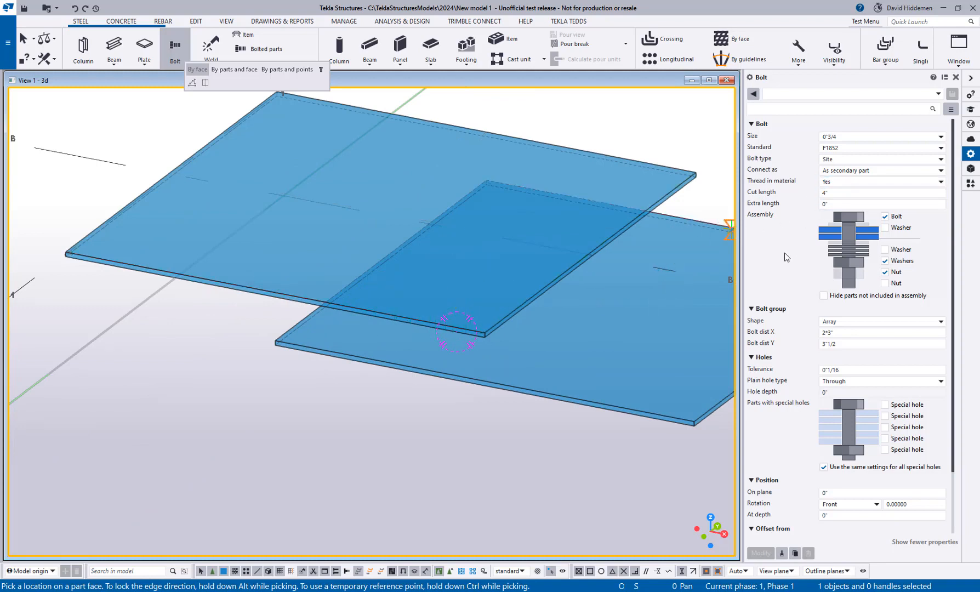
pyautogui.doubleClick(834, 192)
pyautogui.write('2')
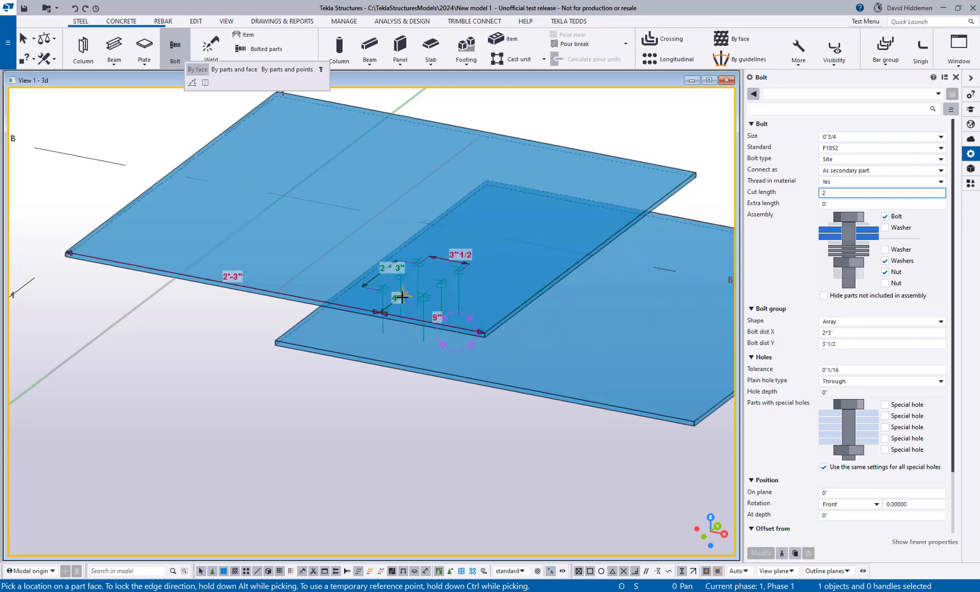
# Step: Place the bolt group on the upper blue plate near its front corner, above the lower plate
pyautogui.scroll(2, 401, 297)
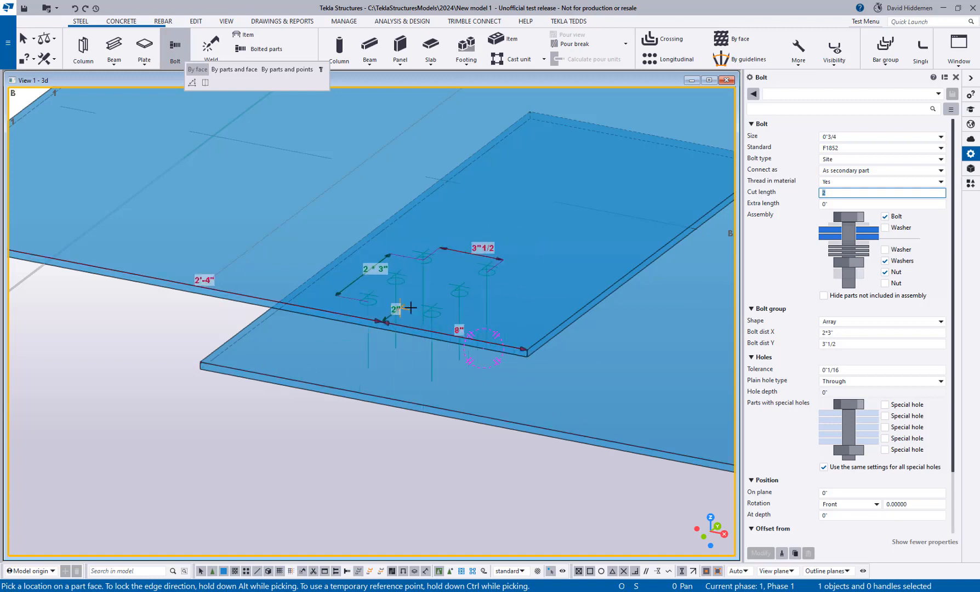
pyautogui.scroll(2, 415, 258)
pyautogui.scroll(-2, 474, 298)
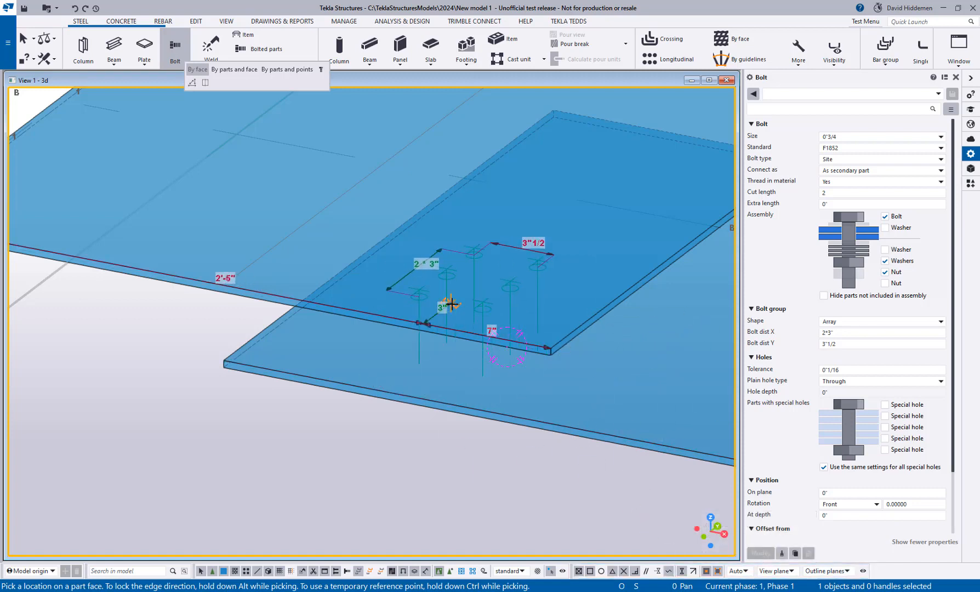
pyautogui.scroll(2, 706, 274)
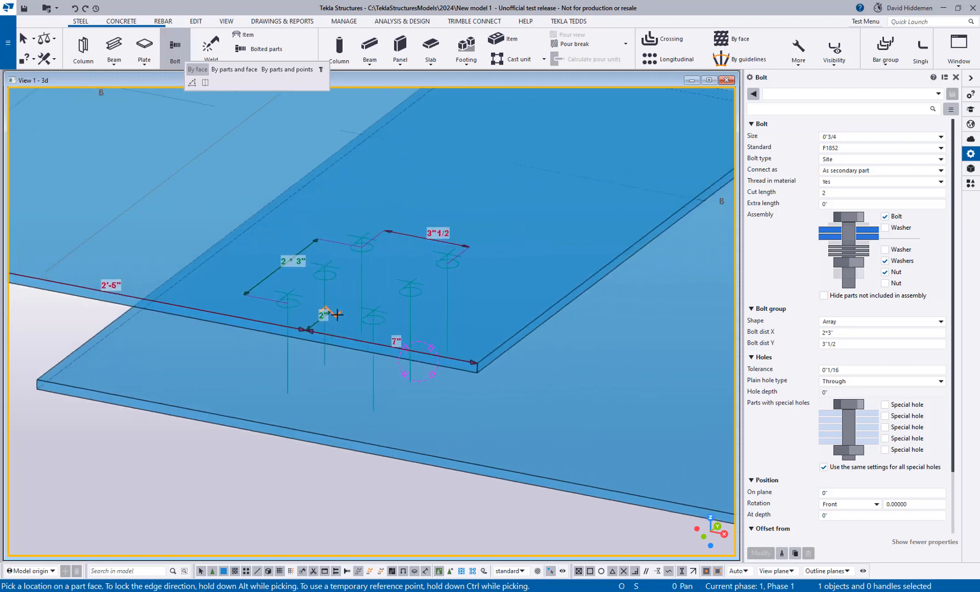
pyautogui.click(822, 204)
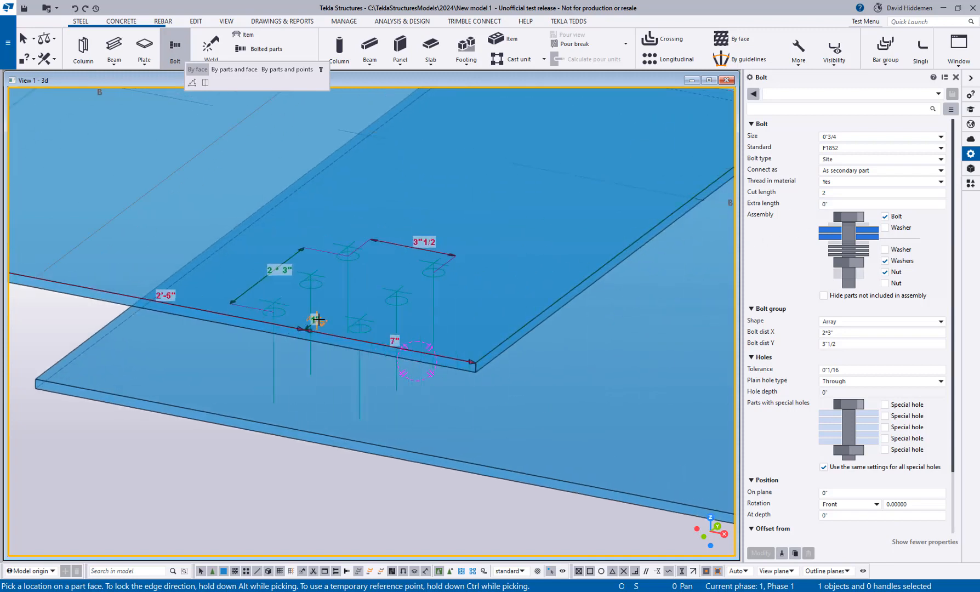
pyautogui.click(342, 305)
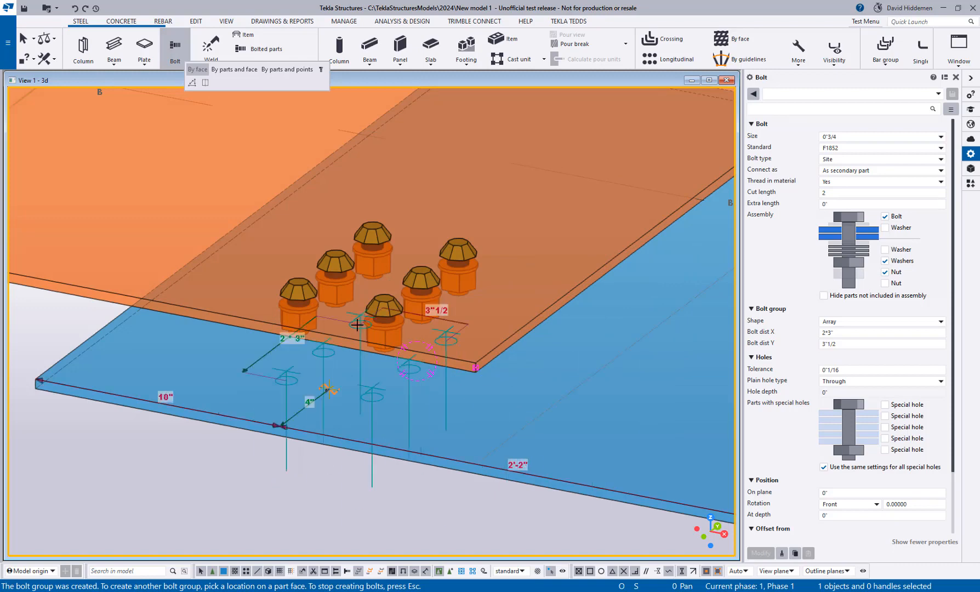
# Step: End bolt creation and delete the short bolt group from the upper blue plate
pyautogui.rightClick(366, 279)
pyautogui.click(432, 280)
pyautogui.click(438, 299)
pyautogui.press('Delete')
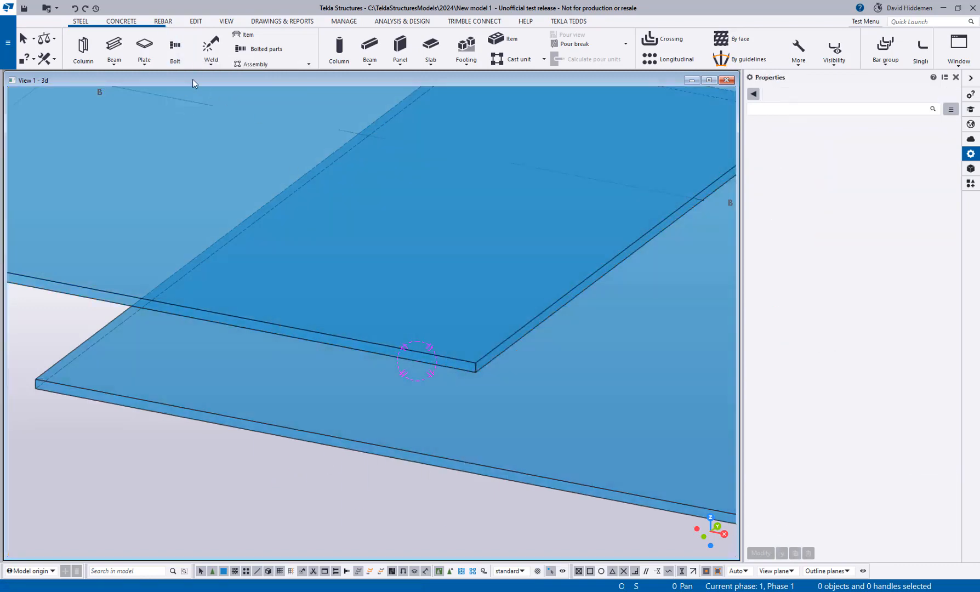
# Step: Create a bolt group by face with cut length 10 on the upper blue plate, 6" from the corner and 3" from the front edge
pyautogui.click(175, 48)
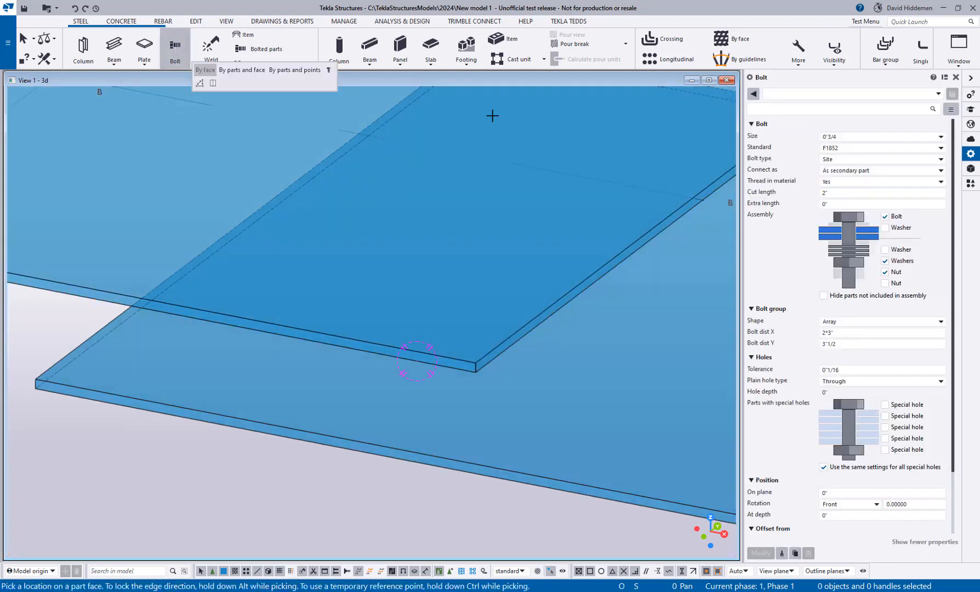
pyautogui.click(832, 193)
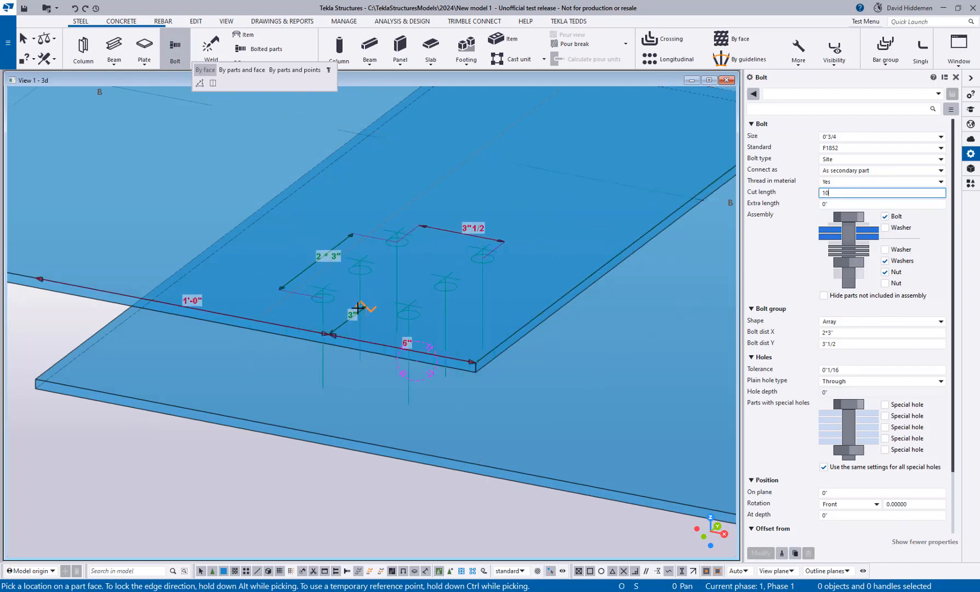
pyautogui.click(357, 308)
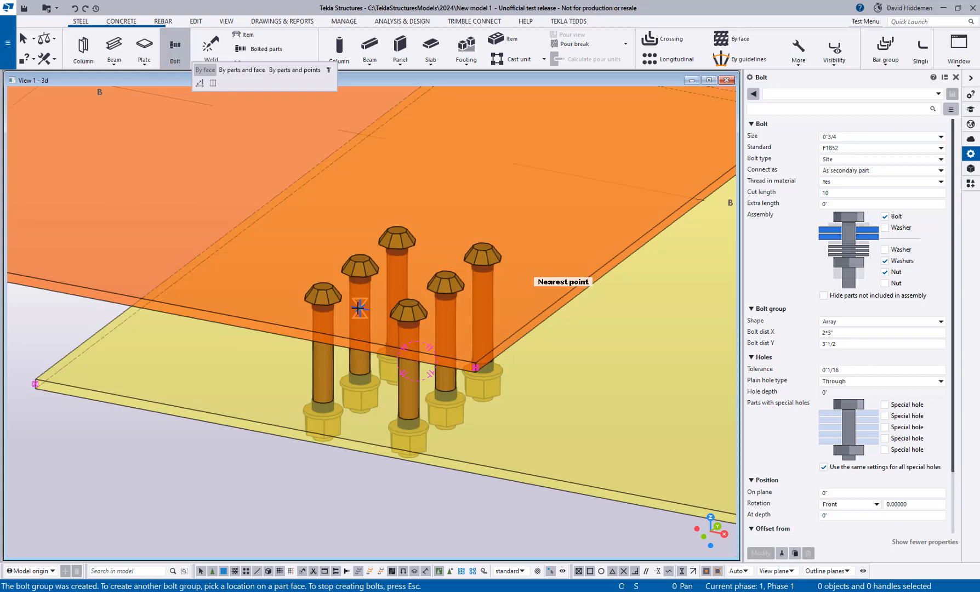
pyautogui.scroll(-6, 358, 307)
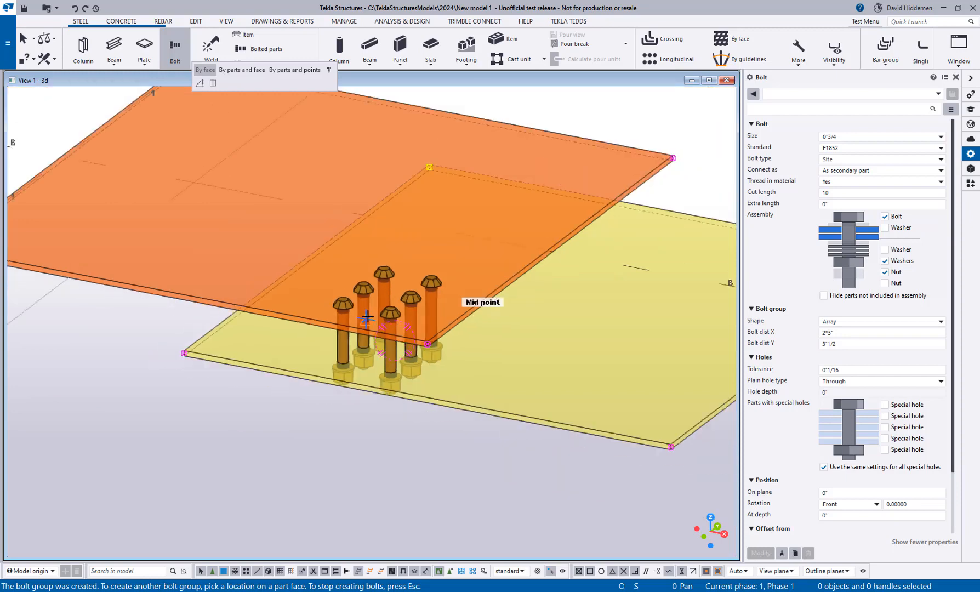
pyautogui.moveTo(397, 355); pyautogui.dragTo(413, 331, button='middle')
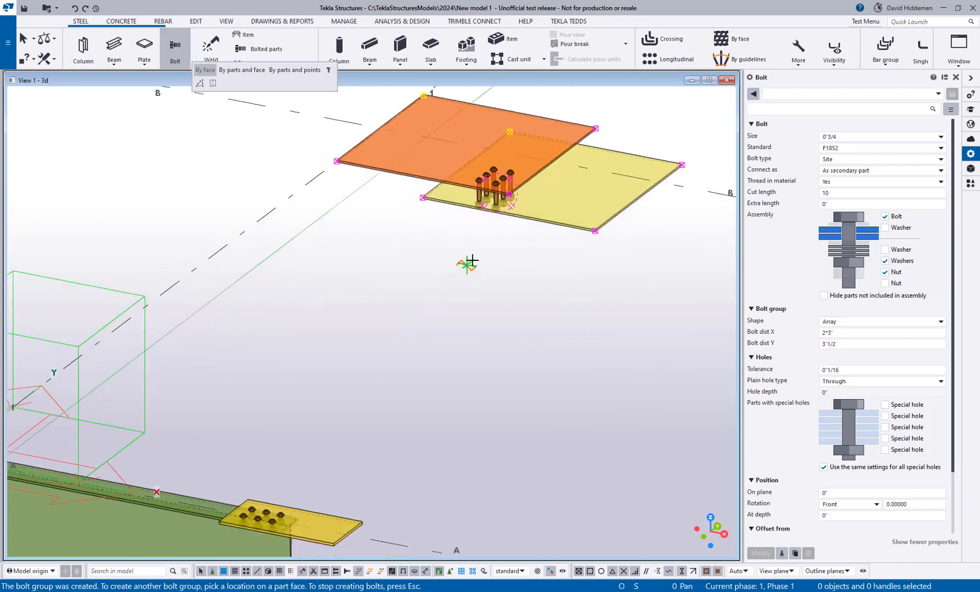
pyautogui.scroll(4, 477, 228)
pyautogui.rightClick(474, 212)
pyautogui.click(482, 217)
# Step: Delete the long bolt group connecting the two blue plates
pyautogui.click(464, 226)
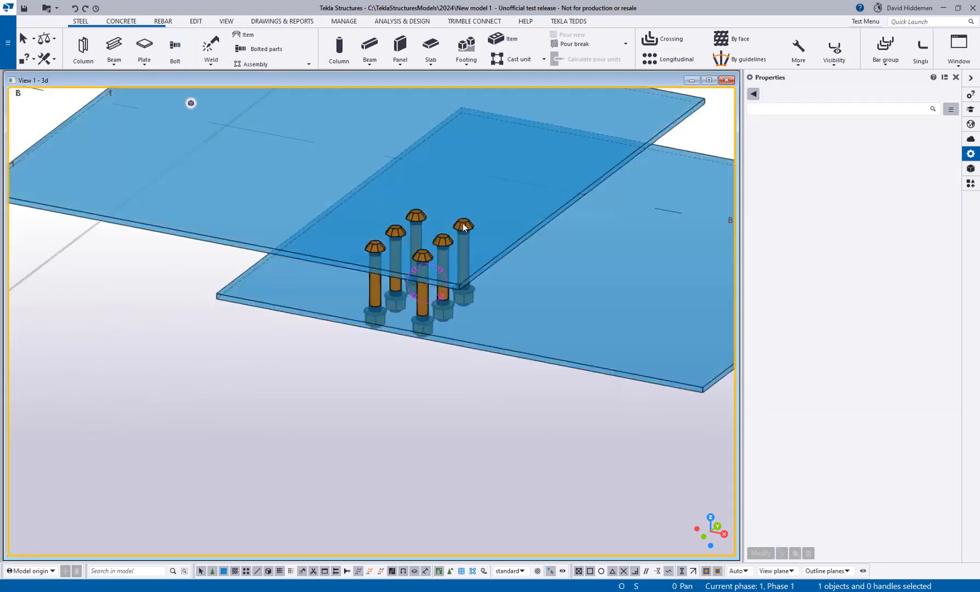
pyautogui.press('Delete')
pyautogui.scroll(-5, 387, 337)
pyautogui.scroll(4, 346, 378)
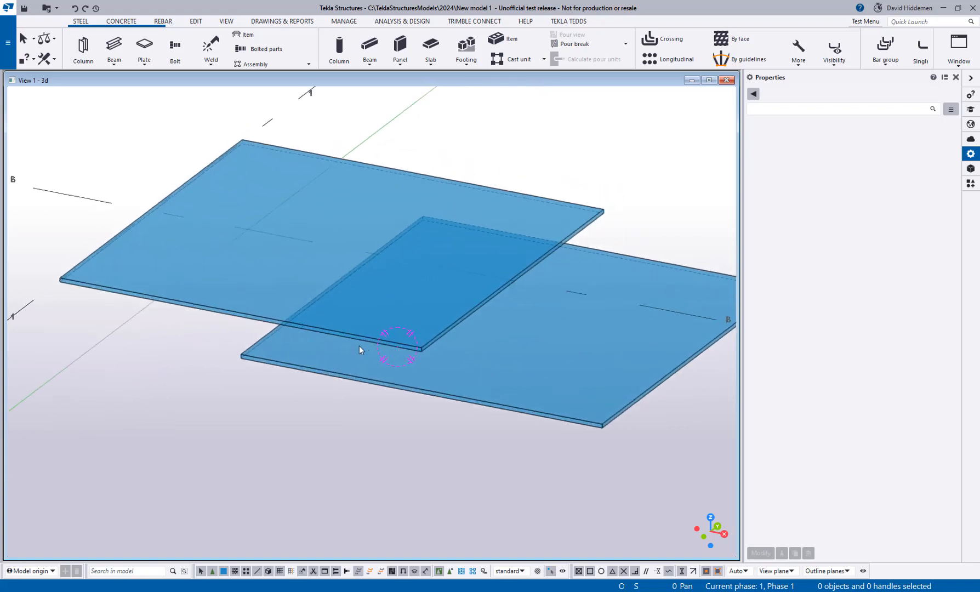
# Step: Bolt the upper plate to the lower main plate by parts and face with cut length 2, 6" from the corner and 5" from the front edge
pyautogui.click(174, 57)
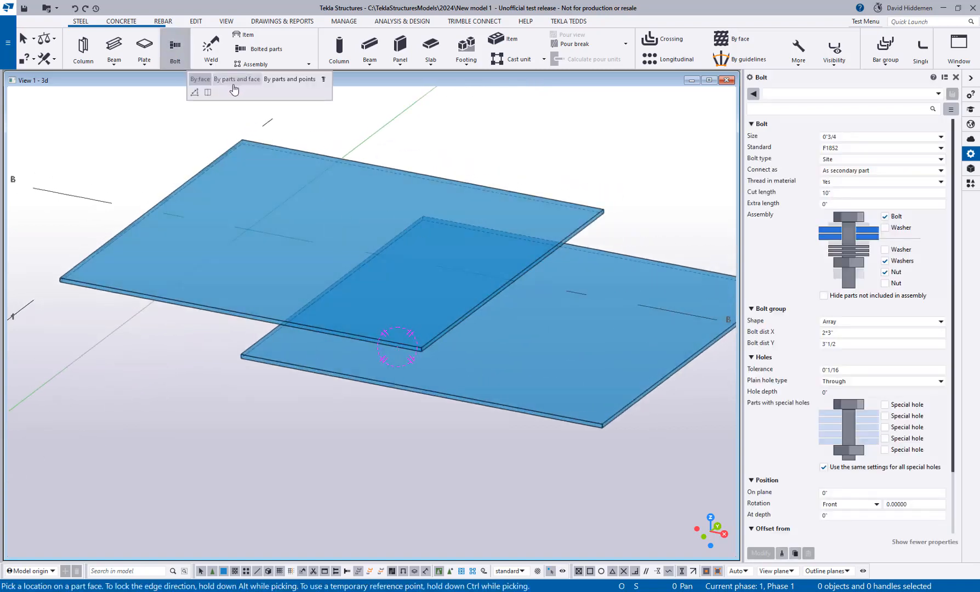
pyautogui.moveTo(836, 193); pyautogui.dragTo(790, 191)
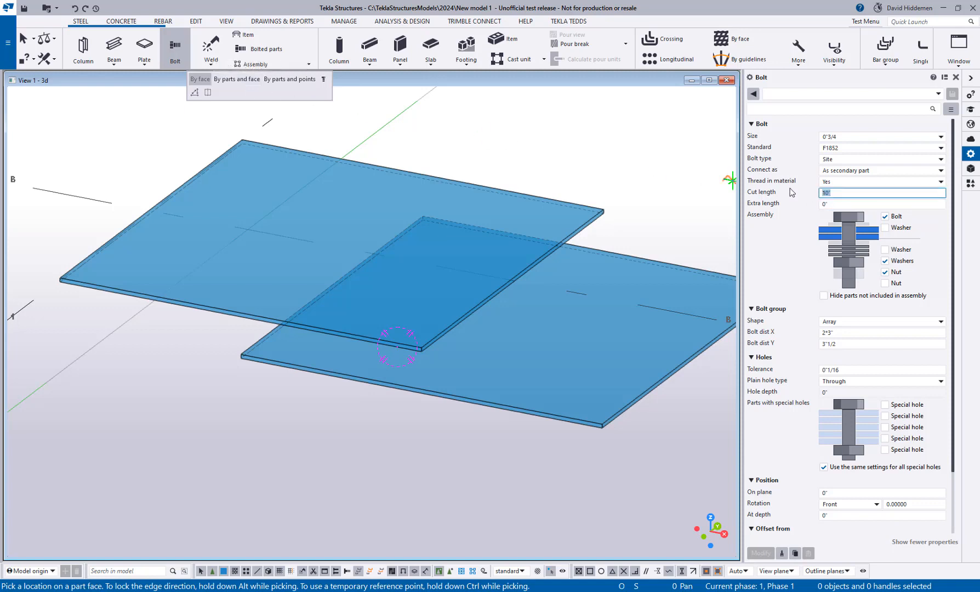
pyautogui.write('2')
pyautogui.click(232, 85)
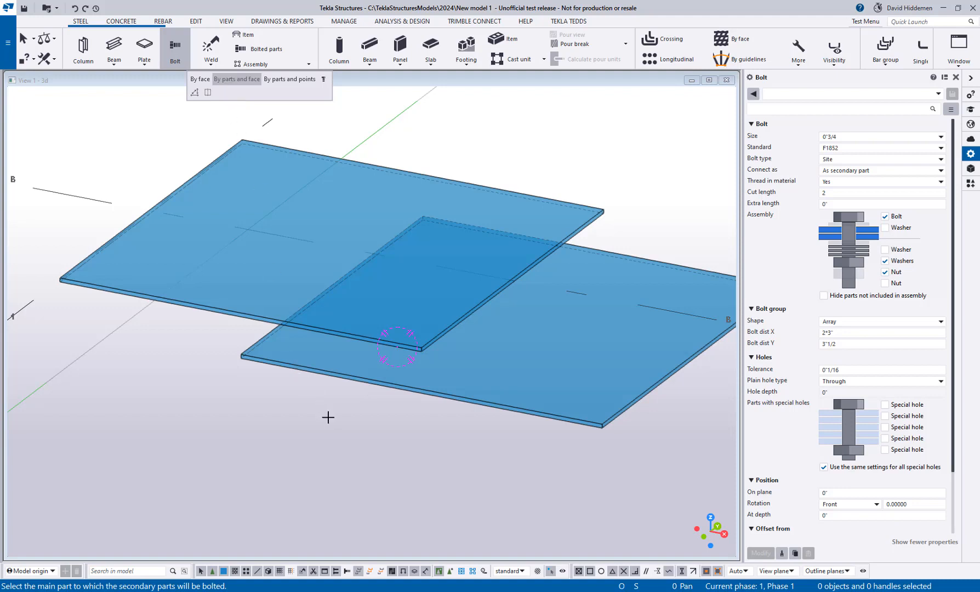
pyautogui.scroll(1, 346, 394)
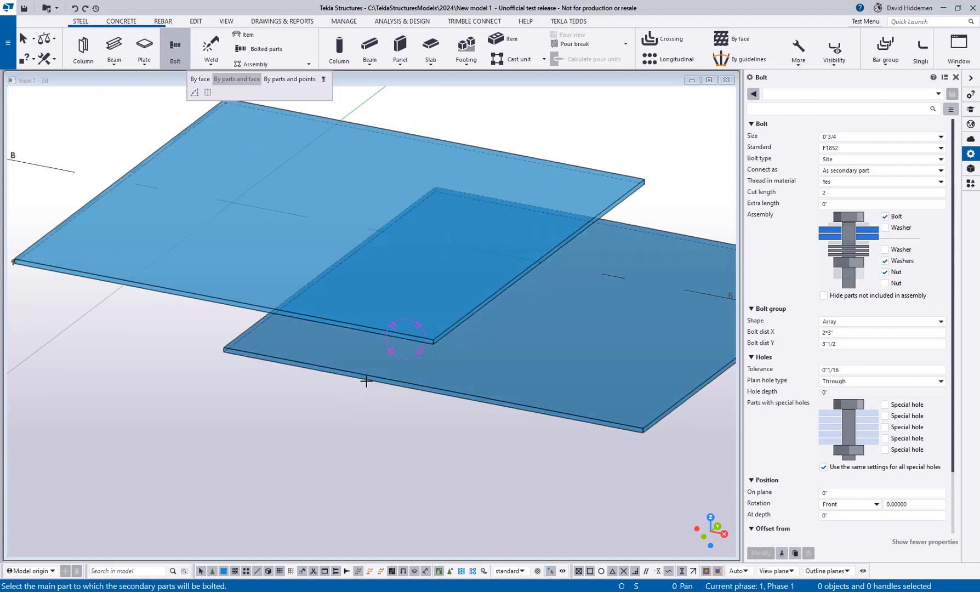
pyautogui.click(366, 380)
pyautogui.click(234, 305)
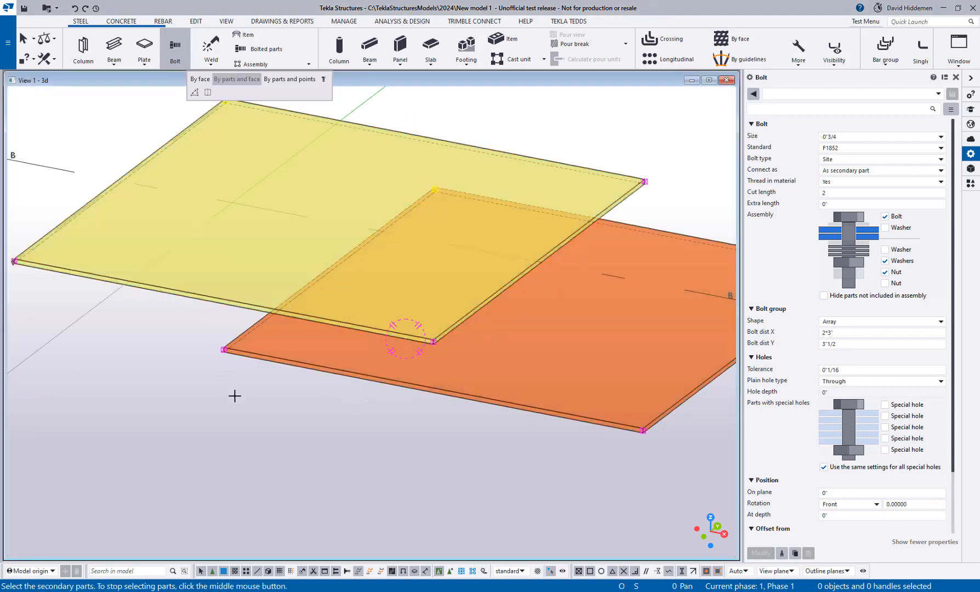
pyautogui.click(837, 191)
pyautogui.middleClick(362, 316)
pyautogui.scroll(2, 362, 316)
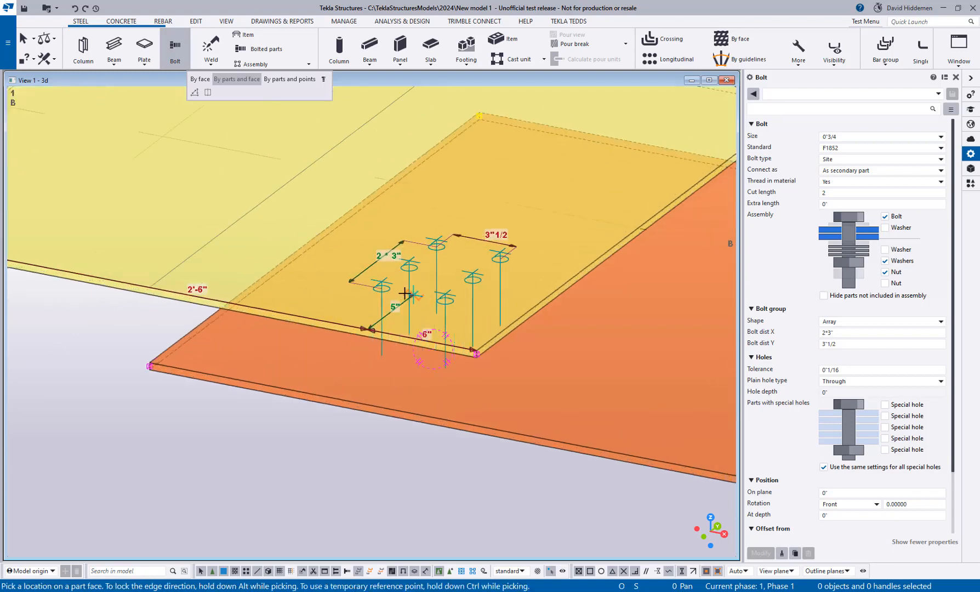
pyautogui.click(402, 293)
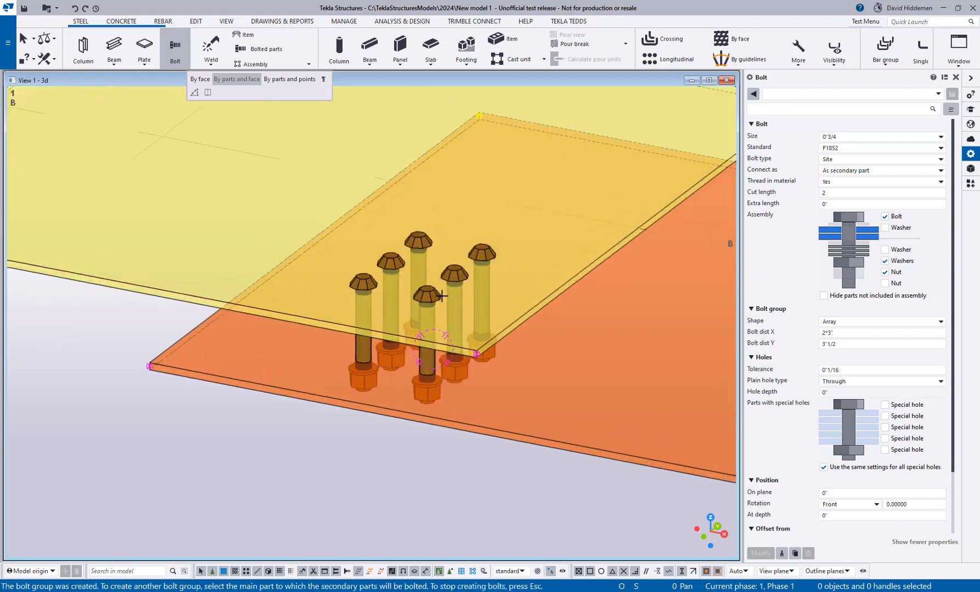
# Step: End bolt creation and check the cut length of the new bolt group connecting the two plates
pyautogui.rightClick(450, 271)
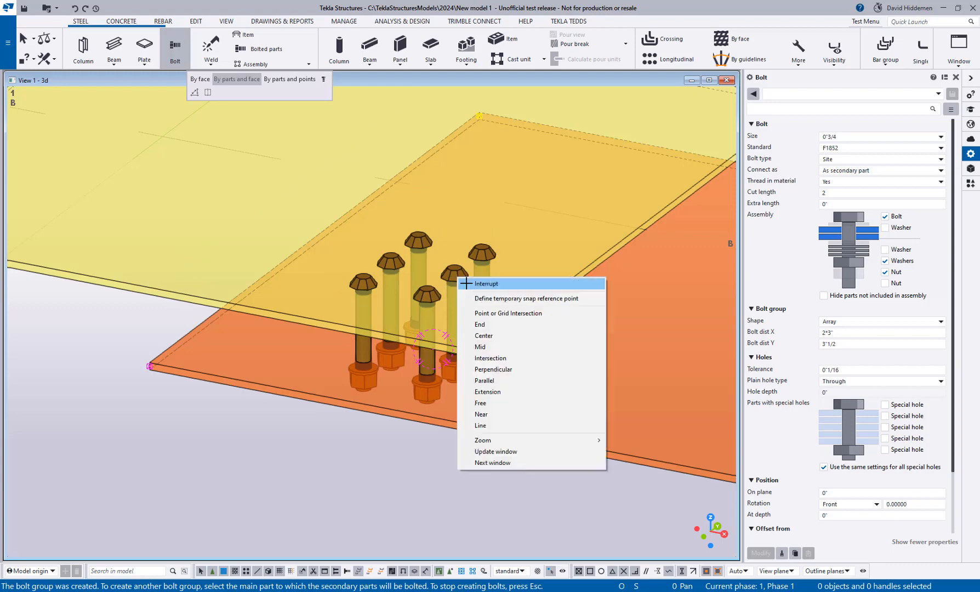
pyautogui.click(456, 274)
pyautogui.click(456, 273)
pyautogui.moveTo(847, 194); pyautogui.dragTo(801, 192)
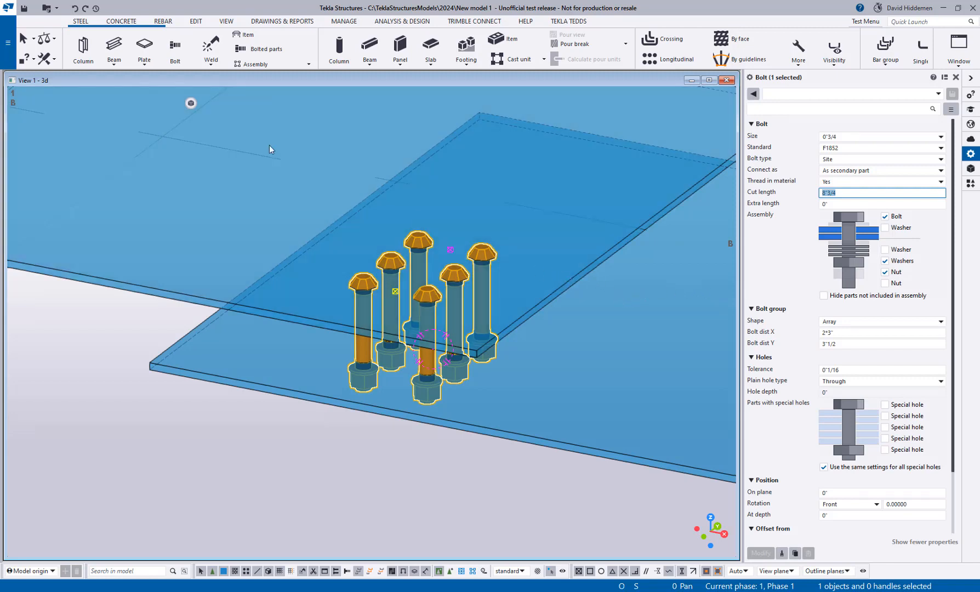
pyautogui.click(169, 48)
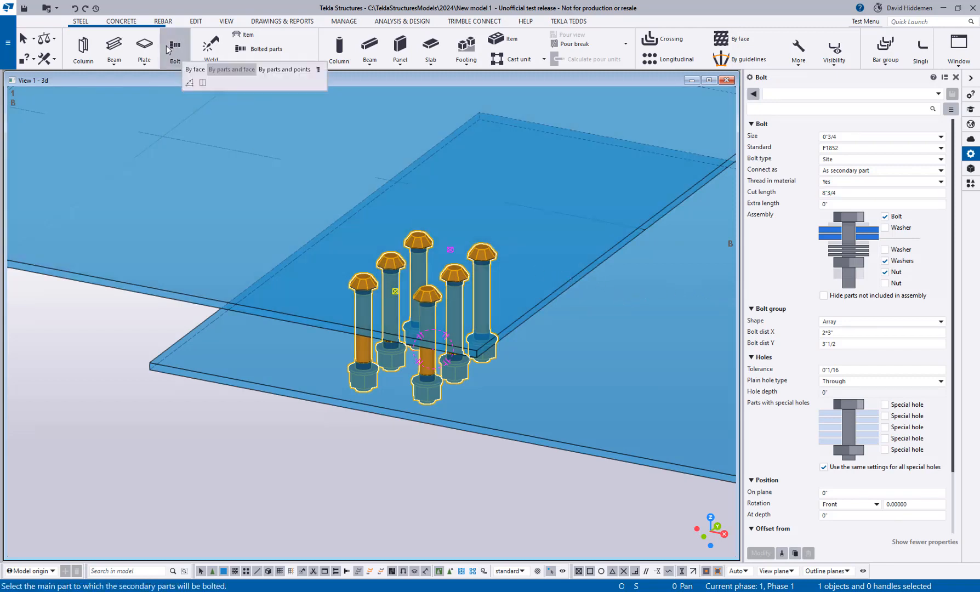
pyautogui.click(195, 69)
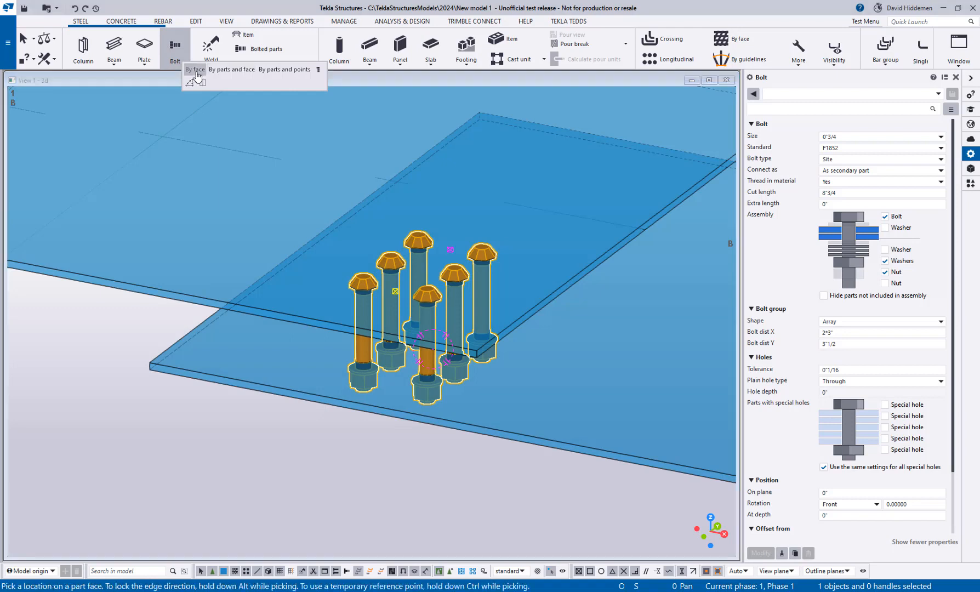
pyautogui.click(229, 75)
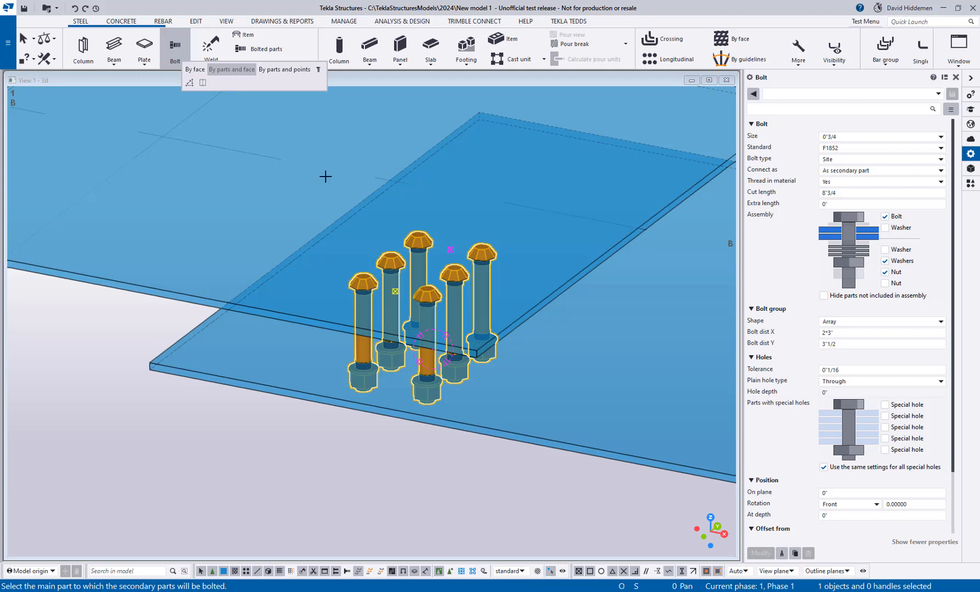
# Step: End bolt creation and delete the selected bolt group connecting the two plates
pyautogui.rightClick(340, 184)
pyautogui.click(352, 192)
pyautogui.press('Delete')
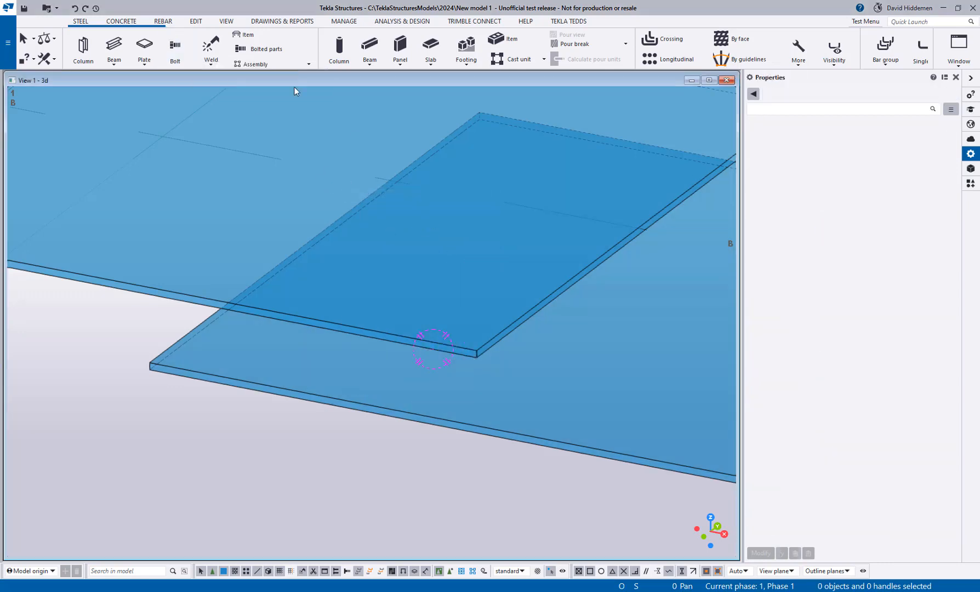
# Step: Bolt the upper plate to the lower main plate by parts and face, 6" from the corner and 2.75" from the front edge
pyautogui.click(175, 48)
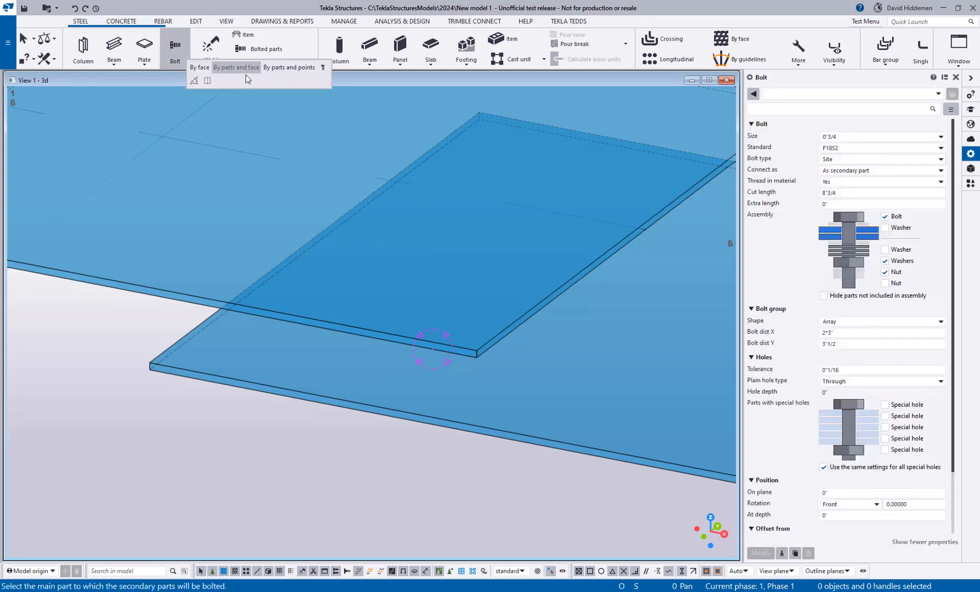
pyautogui.moveTo(226, 182); pyautogui.dragTo(243, 164, button='middle')
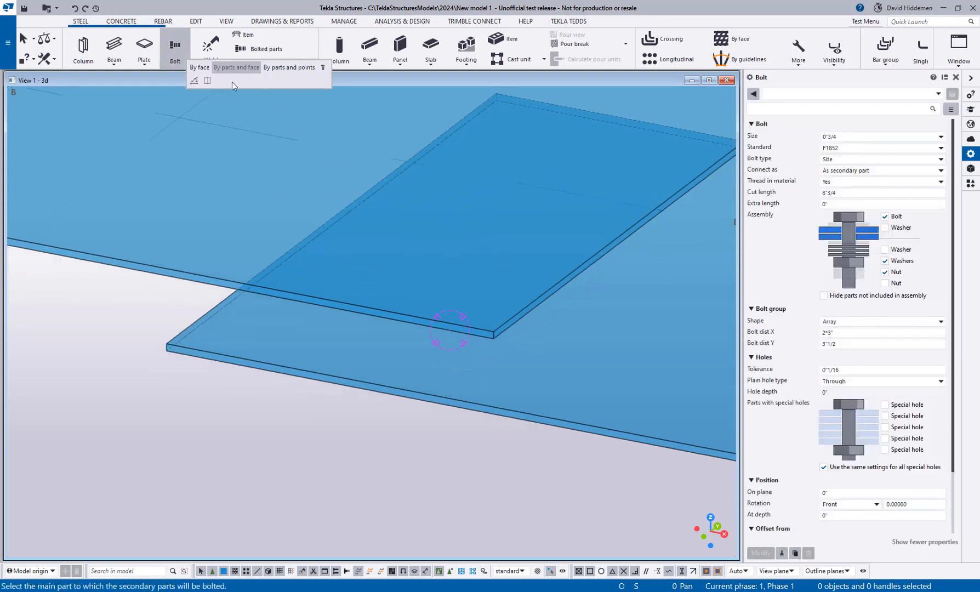
pyautogui.click(303, 373)
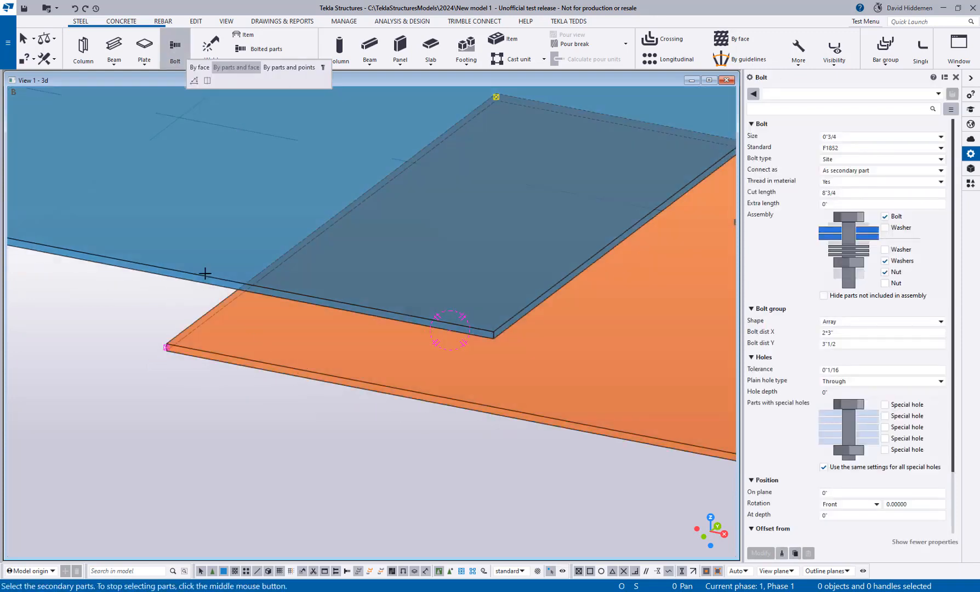
pyautogui.click(205, 274)
pyautogui.middleClick(165, 309)
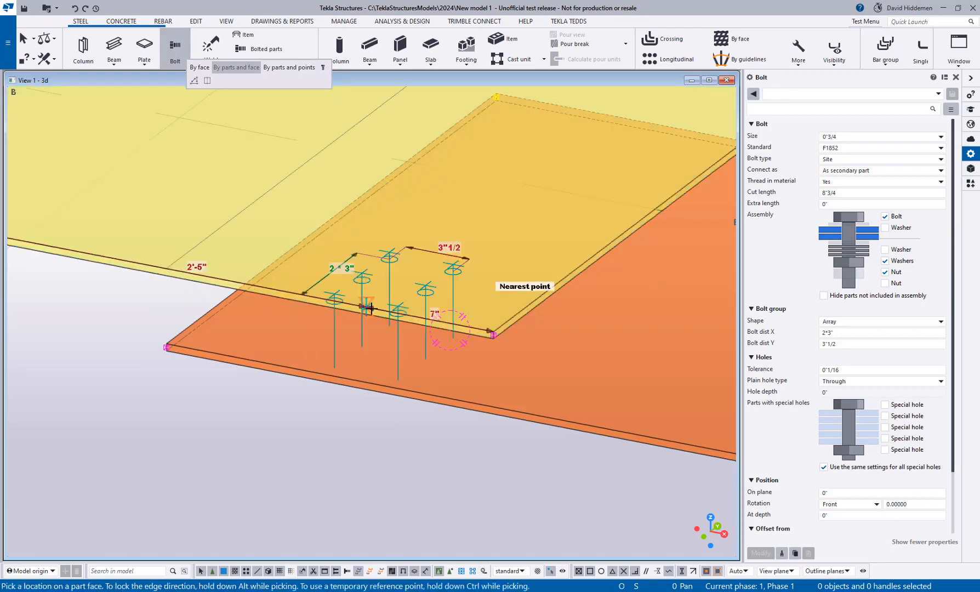
pyautogui.scroll(2, 362, 307)
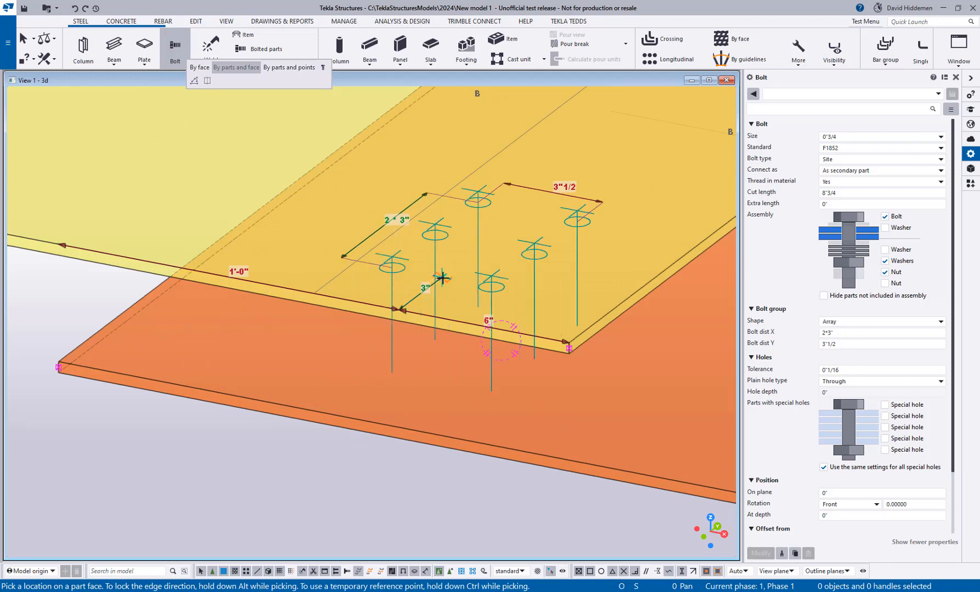
pyautogui.write('2.75')
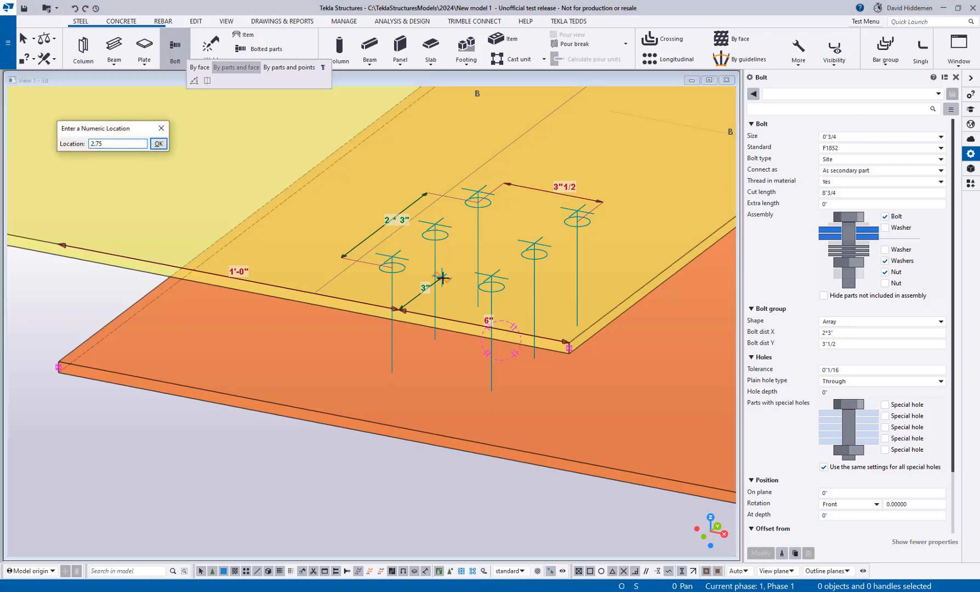
pyautogui.press('Return')
pyautogui.press('Escape')
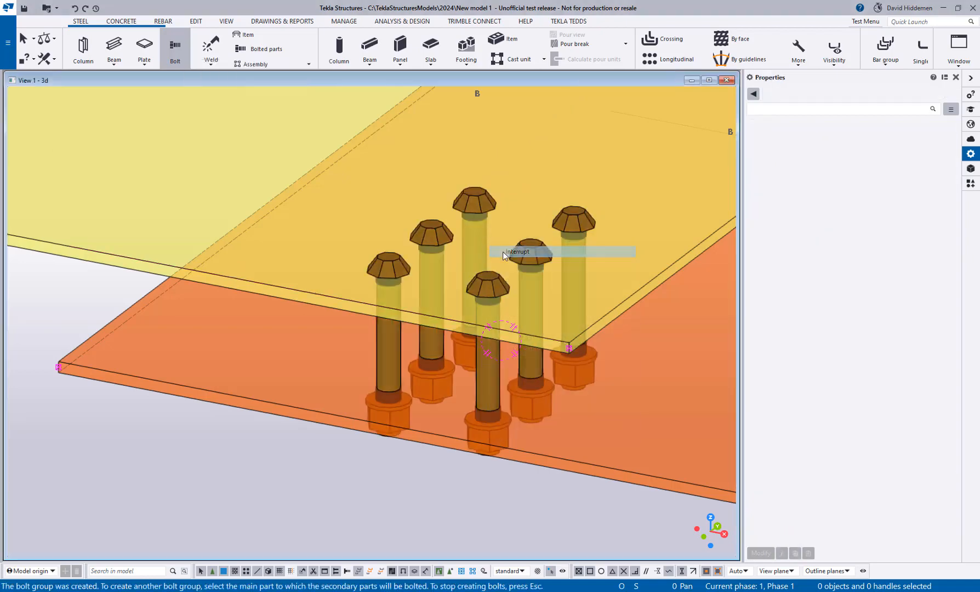
# Step: Measure the distance from the bolt group's start point perpendicular to the upper plate's front edge
pyautogui.click(420, 287)
pyautogui.moveTo(420, 288); pyautogui.dragTo(404, 280, button='middle')
pyautogui.scroll(1, 418, 275)
pyautogui.press('f')
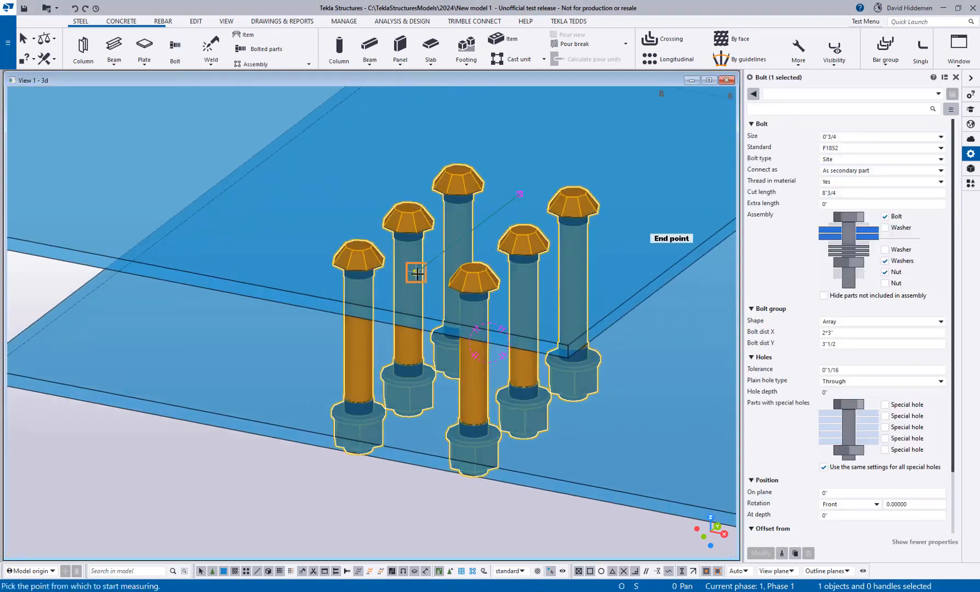
pyautogui.click(418, 274)
pyautogui.click(371, 308)
pyautogui.click(320, 296)
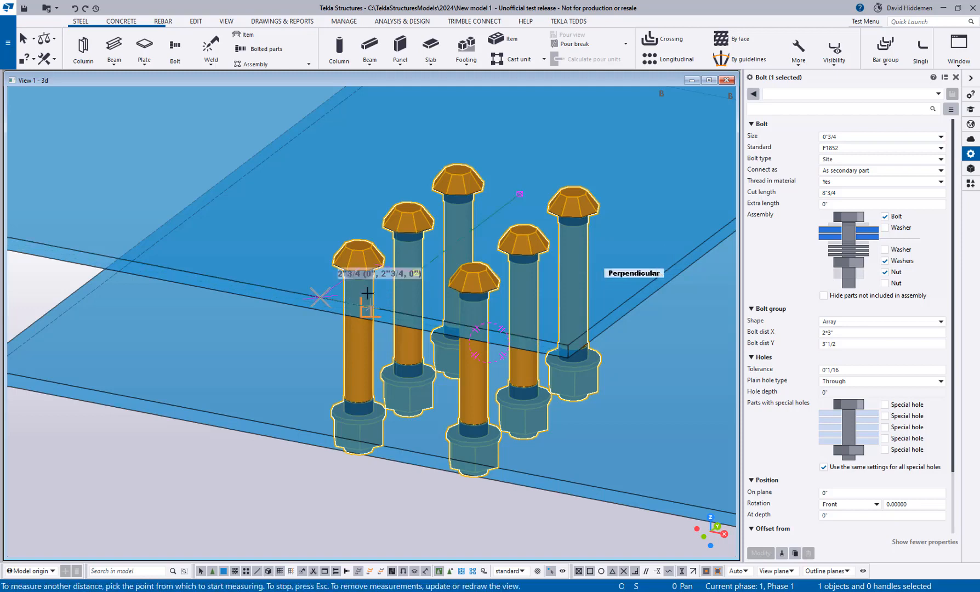
# Step: Delete the measured bolt group from the two plates
pyautogui.scroll(3, 355, 284)
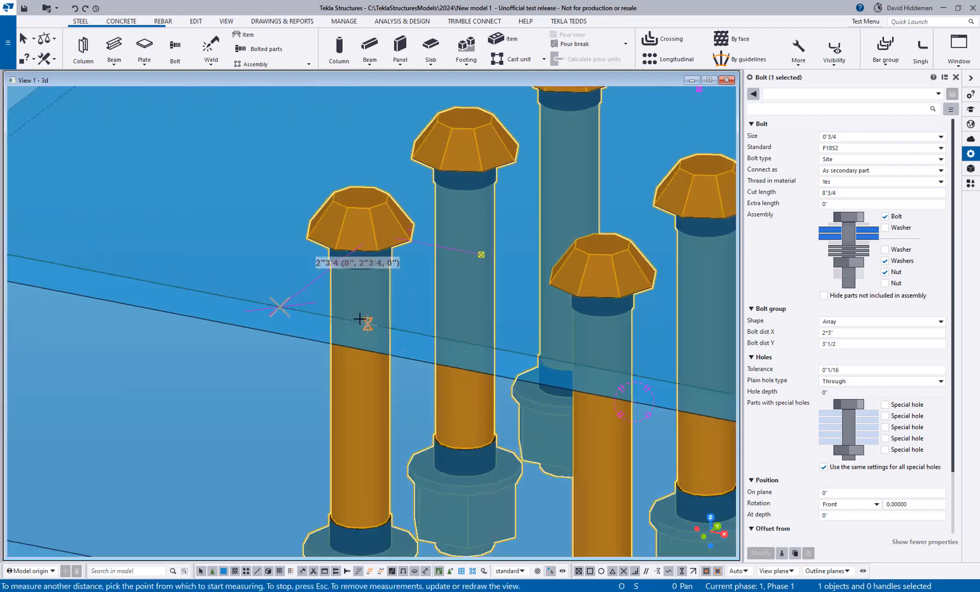
pyautogui.scroll(-4, 405, 317)
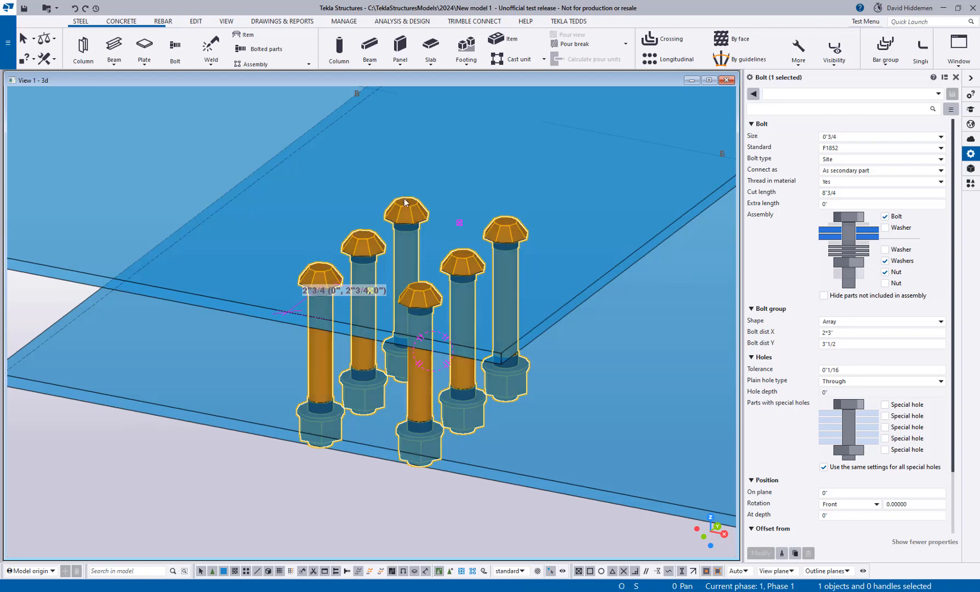
pyautogui.press('Delete')
# Step: Start a bolt group by parts and face with the lower plate as main part and the upper plate as secondary part
pyautogui.click(175, 54)
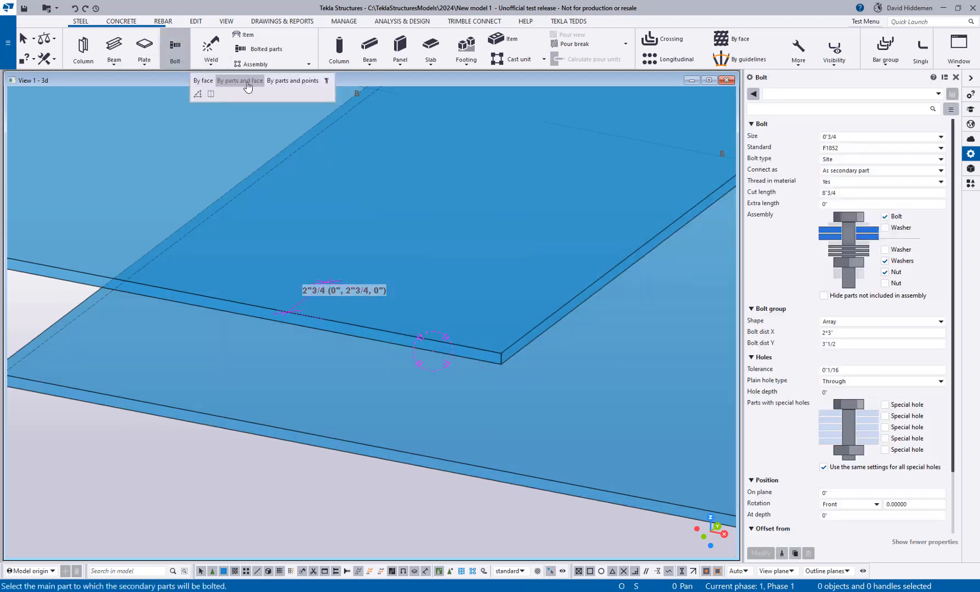
pyautogui.scroll(3, 409, 318)
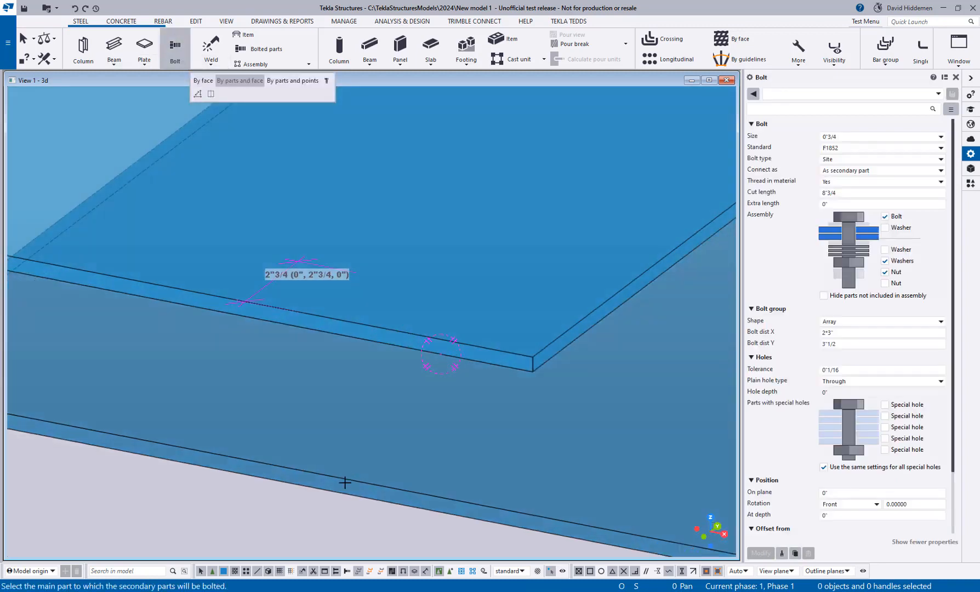
pyautogui.click(332, 420)
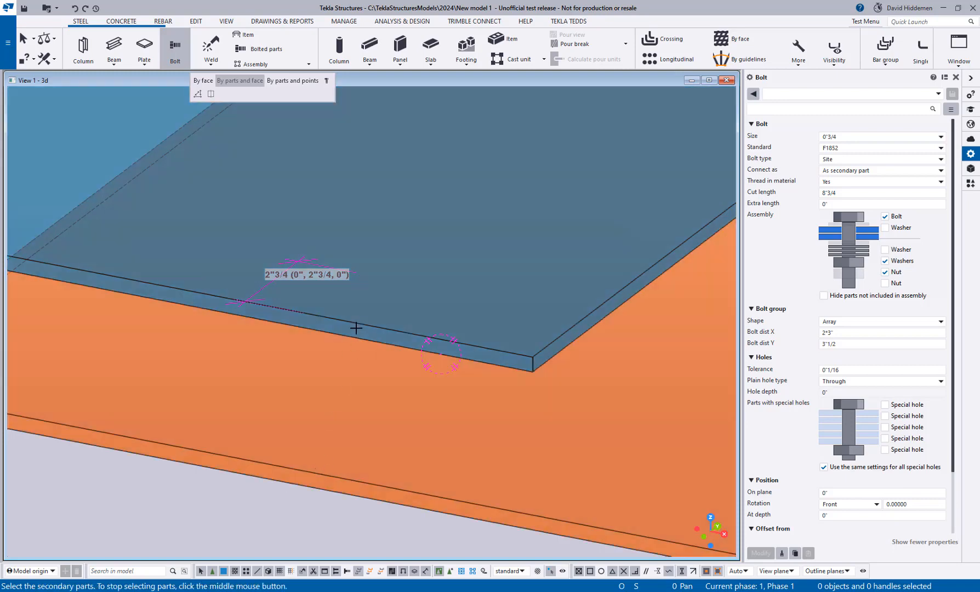
pyautogui.click(360, 324)
pyautogui.scroll(-2, 386, 311)
pyautogui.middleClick(347, 340)
pyautogui.moveTo(347, 340); pyautogui.dragTo(302, 368, button='middle')
pyautogui.scroll(-1, 307, 364)
pyautogui.middleClick(348, 325)
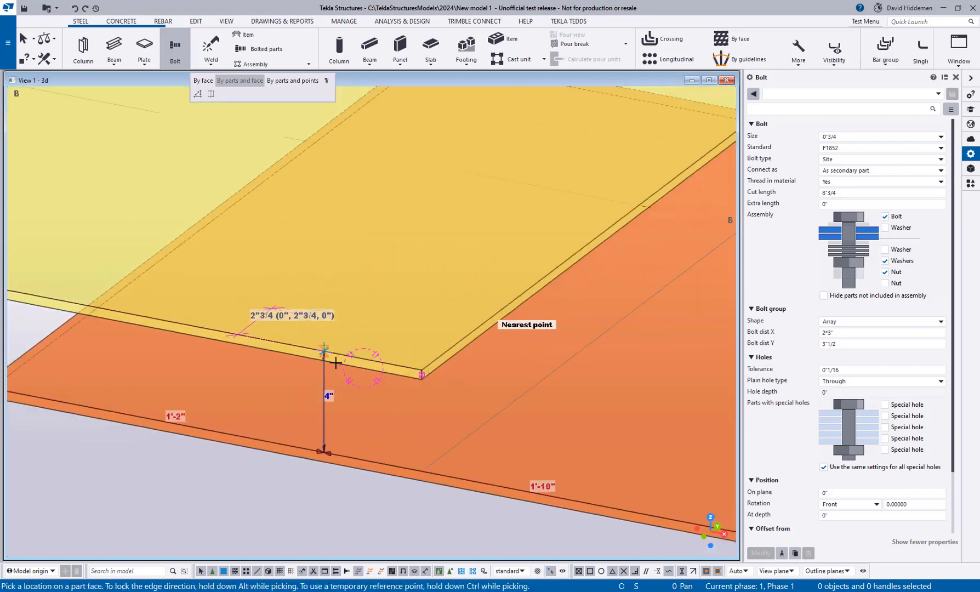
# Step: Place the bolt group on the upper plate near its front corner, using a point on the front edge as reference
pyautogui.scroll(3, 351, 361)
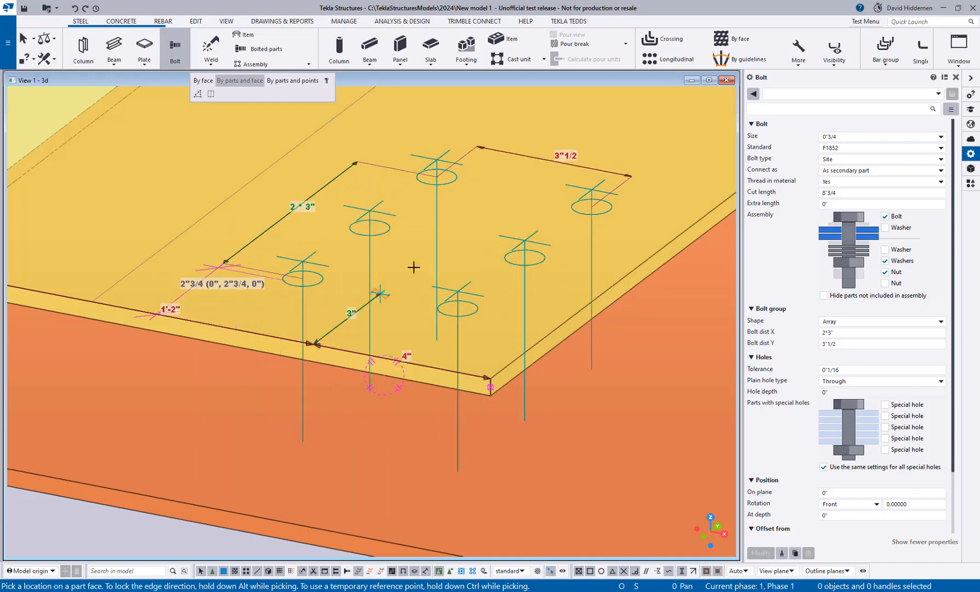
pyautogui.scroll(5, 389, 274)
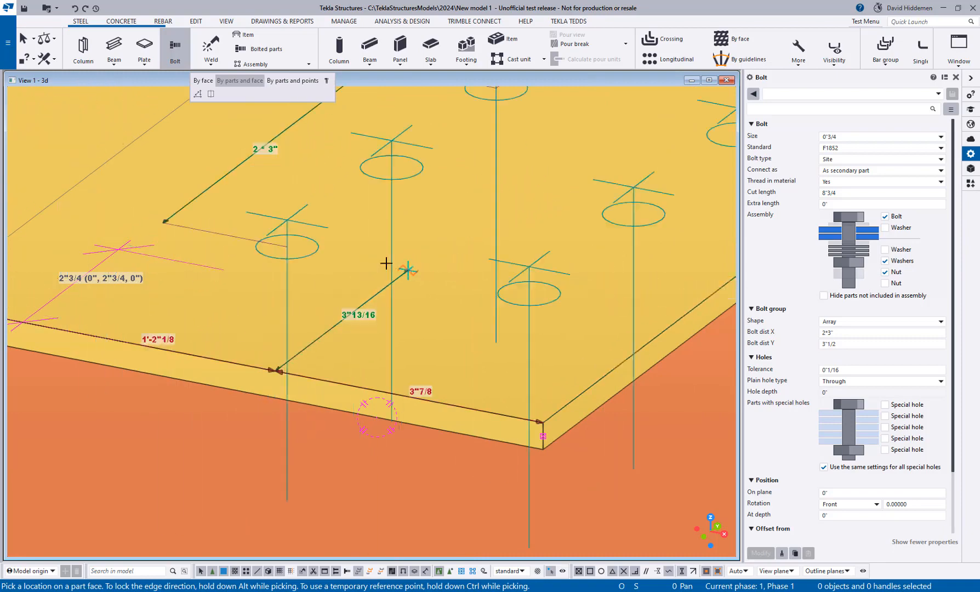
pyautogui.scroll(-5, 395, 241)
pyautogui.scroll(4, 448, 258)
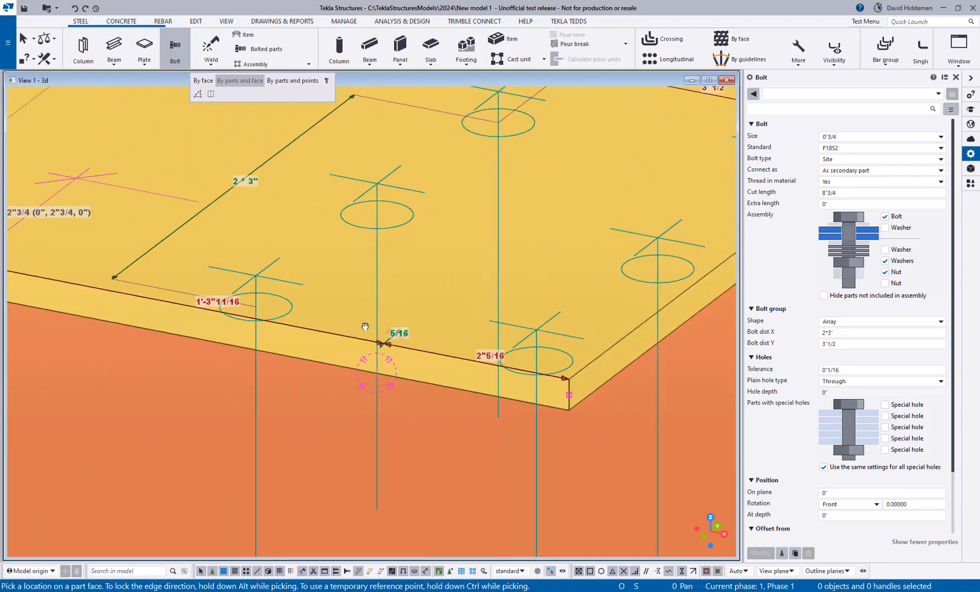
pyautogui.scroll(5, 299, 312)
pyautogui.scroll(4, 293, 317)
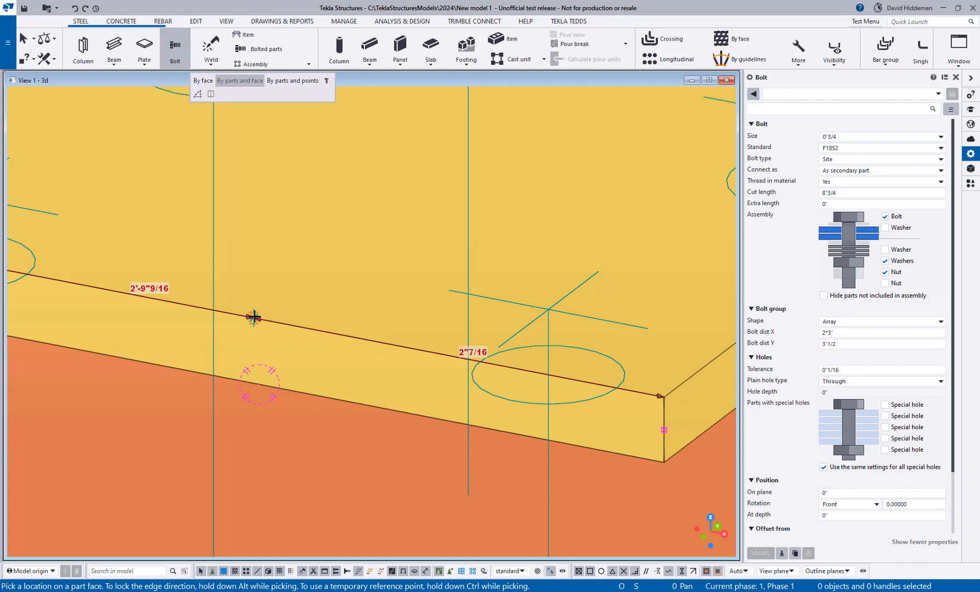
pyautogui.scroll(-4, 256, 319)
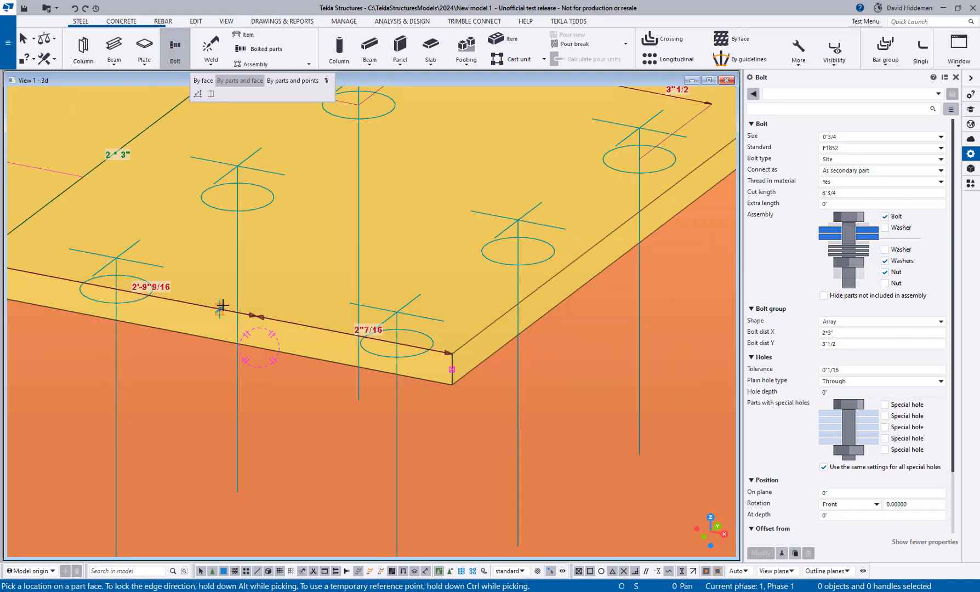
pyautogui.click(260, 314)
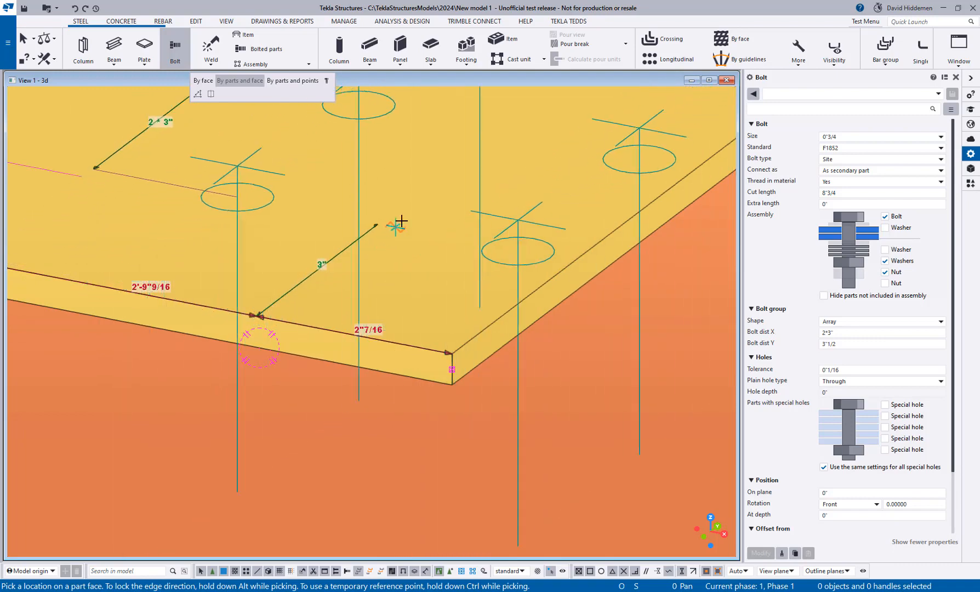
pyautogui.click(477, 149)
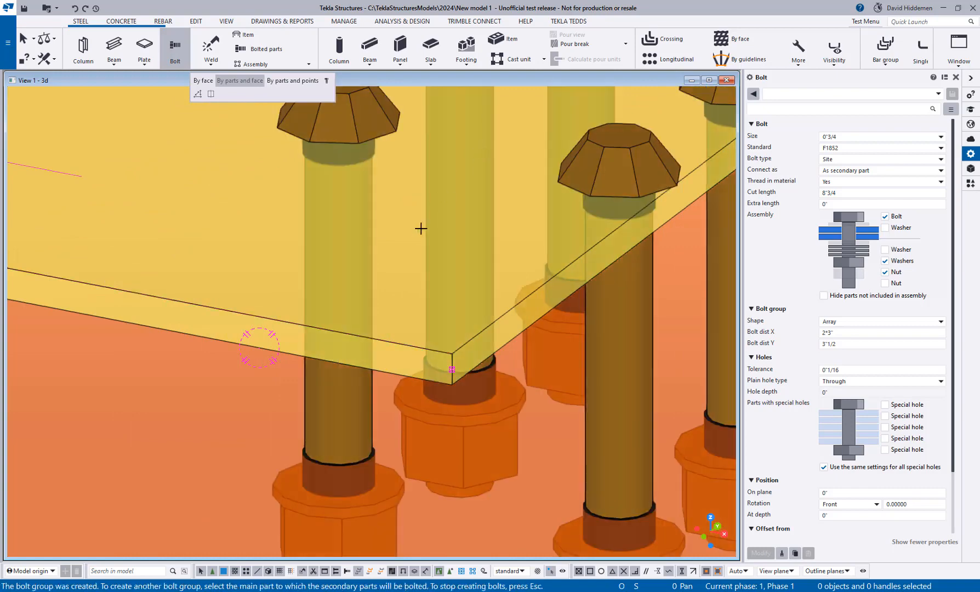
# Step: Delete the bolt group near the upper plate's front corner
pyautogui.scroll(-5, 420, 232)
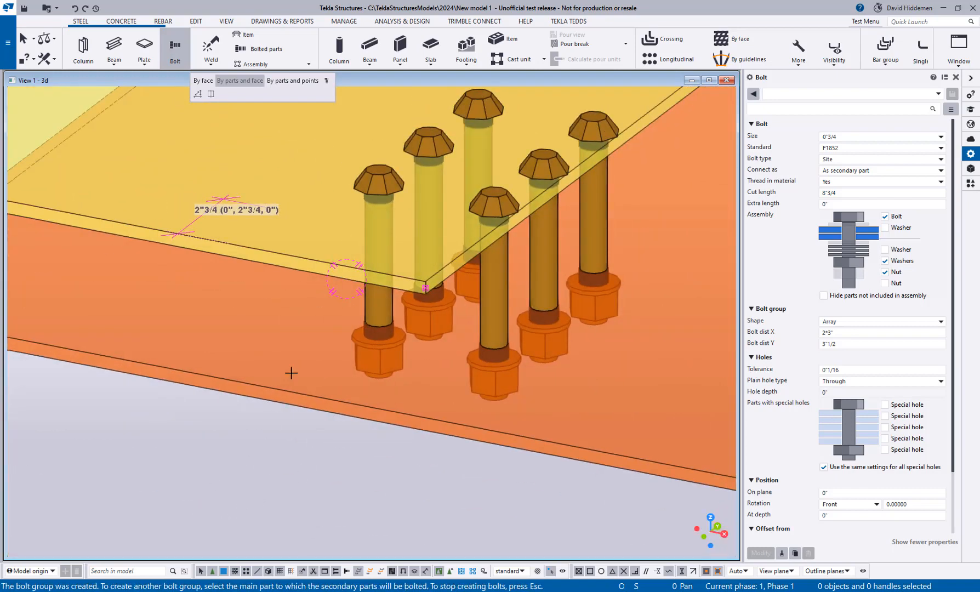
pyautogui.press('Escape')
pyautogui.click(377, 185)
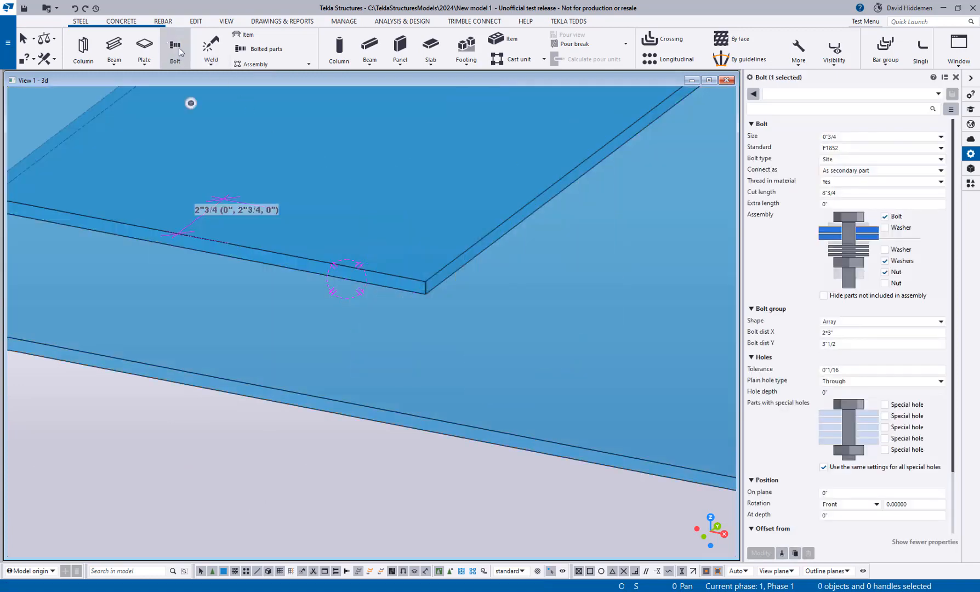
pyautogui.click(177, 48)
pyautogui.scroll(3, 323, 263)
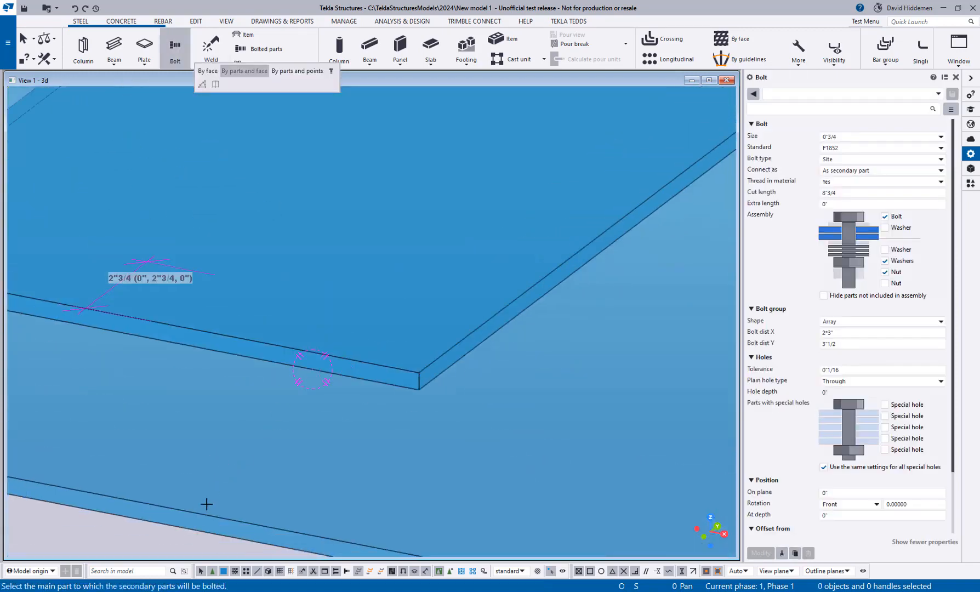
pyautogui.click(205, 507)
pyautogui.scroll(2, 264, 341)
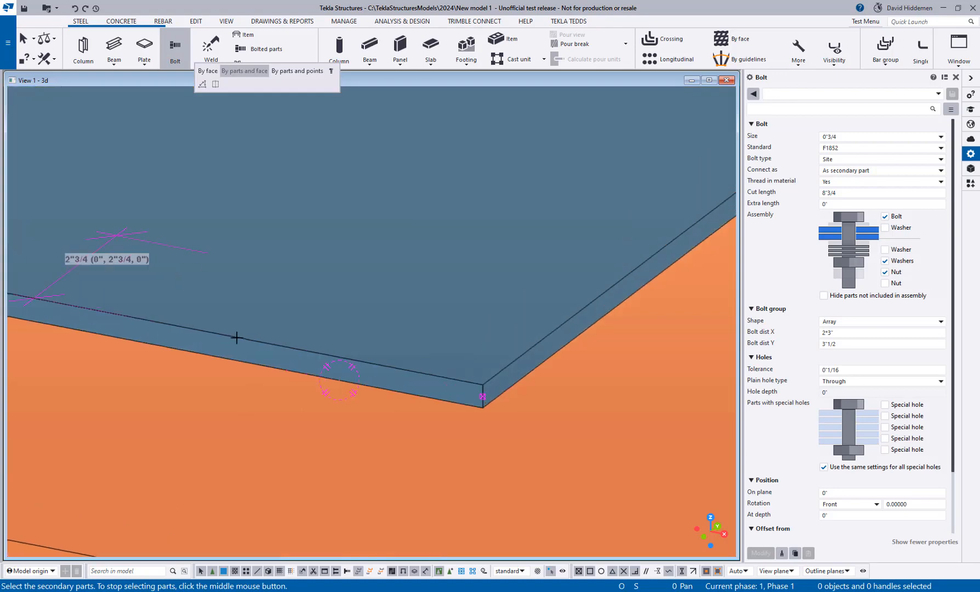
pyautogui.middleClick(306, 336)
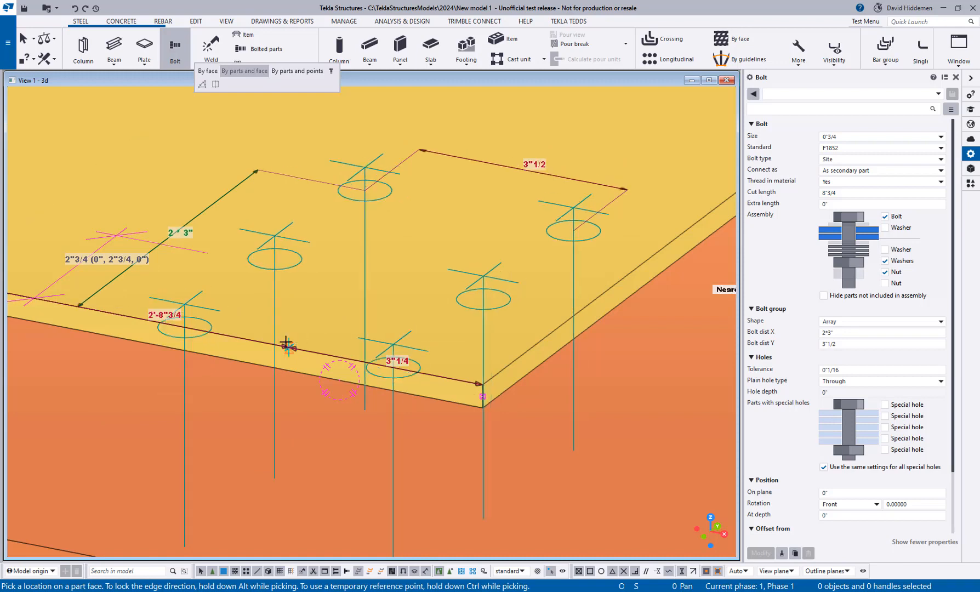
pyautogui.scroll(-1, 285, 343)
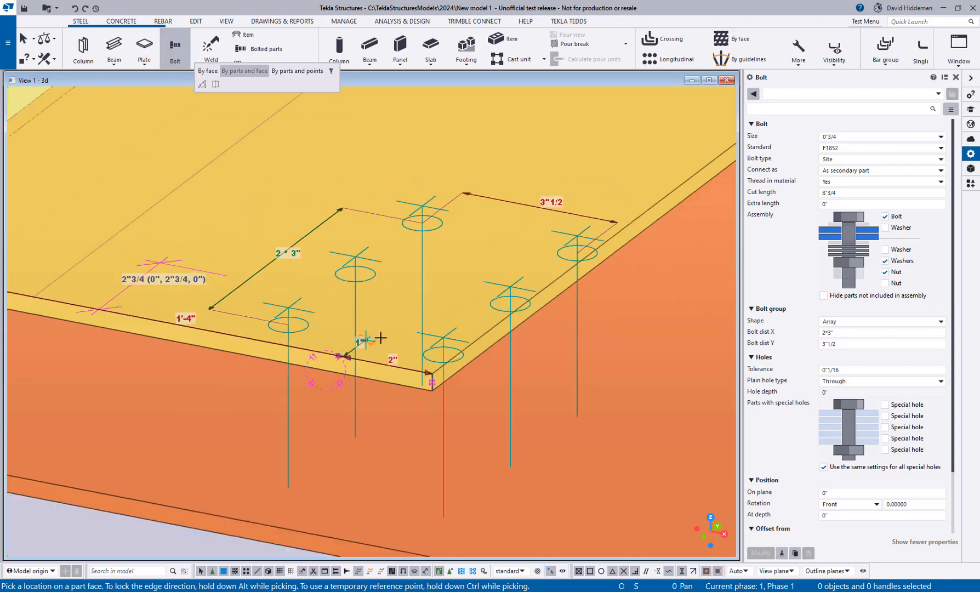
pyautogui.scroll(2, 445, 352)
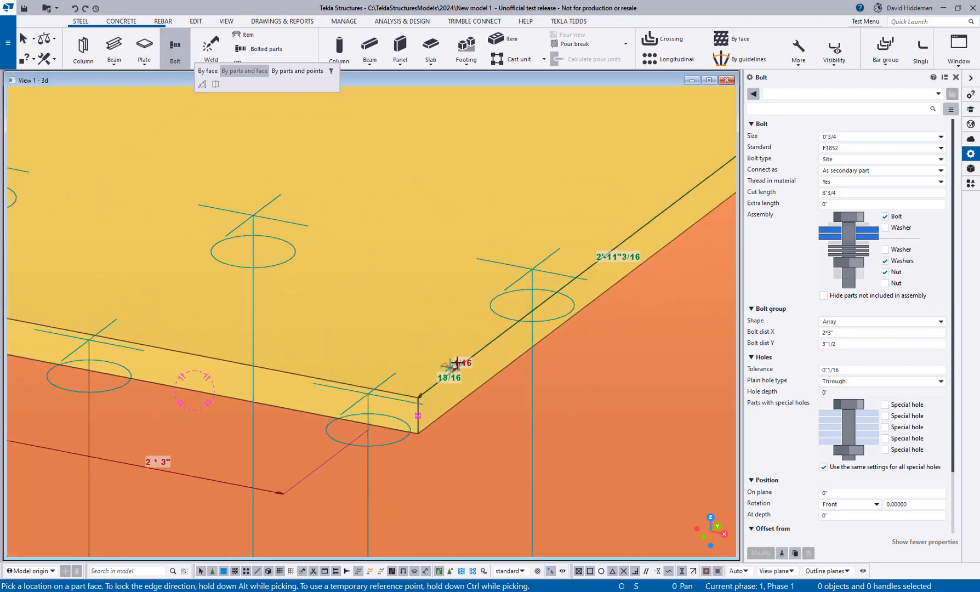
pyautogui.scroll(1, 447, 358)
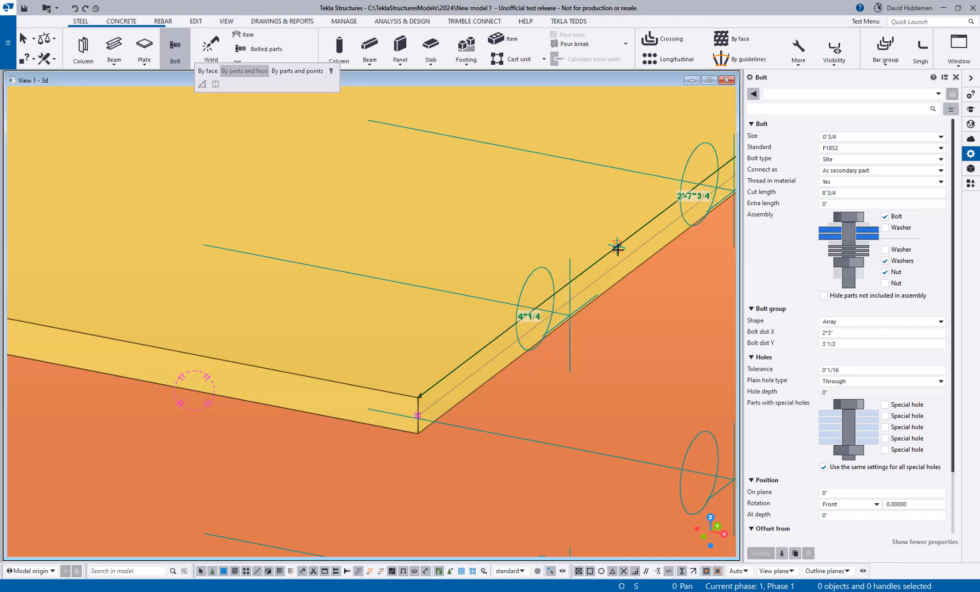
pyautogui.scroll(-5, 557, 225)
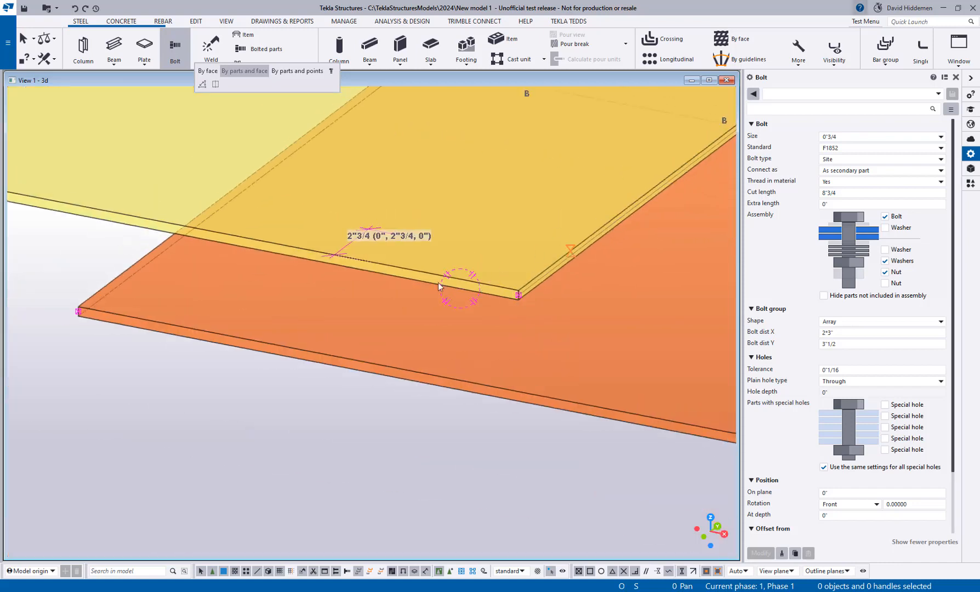
pyautogui.scroll(5, 437, 282)
pyautogui.moveTo(409, 346); pyautogui.dragTo(403, 316, button='middle')
pyautogui.click(400, 320)
pyautogui.press('Escape')
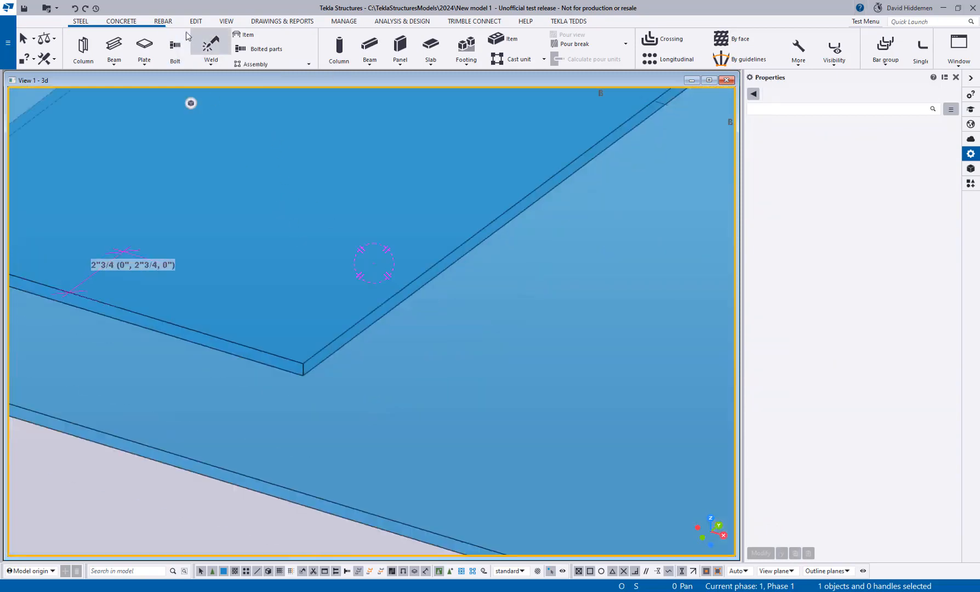
# Step: Bolt the upper plate to the lower plate by parts and face, 4"1/4 along the side edge from the front corner and about 2"1/4 inward
pyautogui.click(175, 47)
pyautogui.click(291, 494)
pyautogui.click(376, 285)
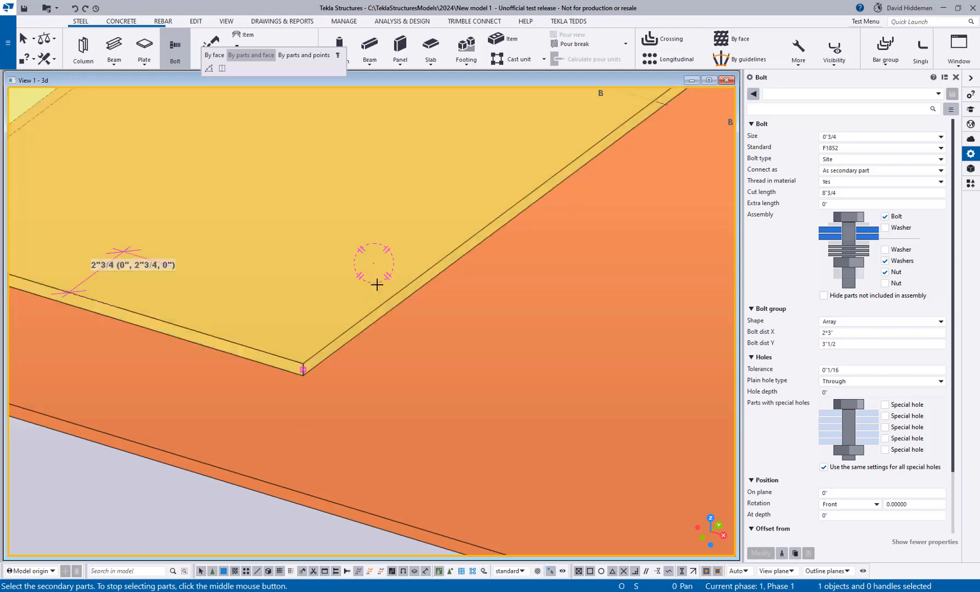
pyautogui.middleClick(376, 285)
pyautogui.scroll(5, 406, 290)
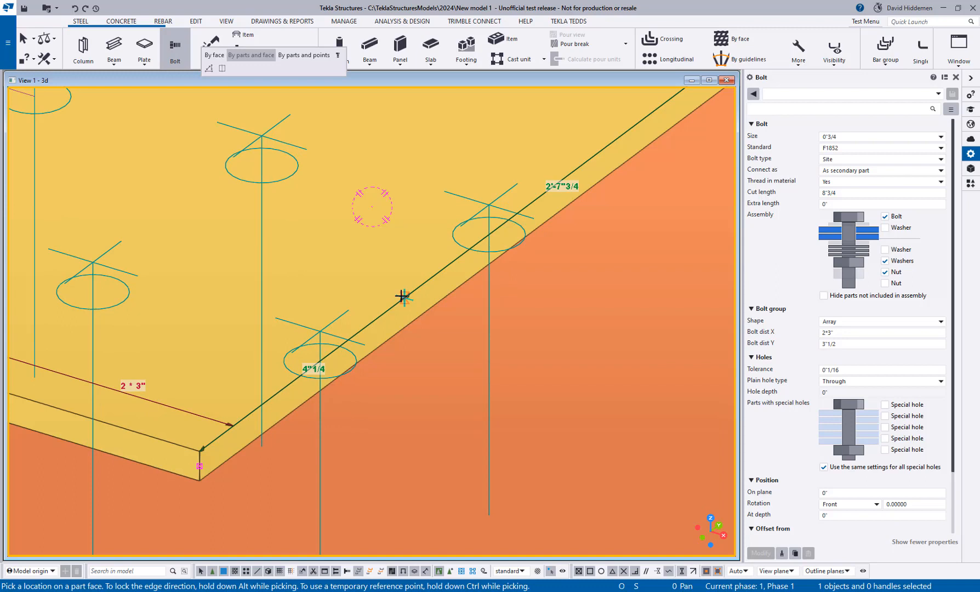
pyautogui.scroll(-3, 402, 296)
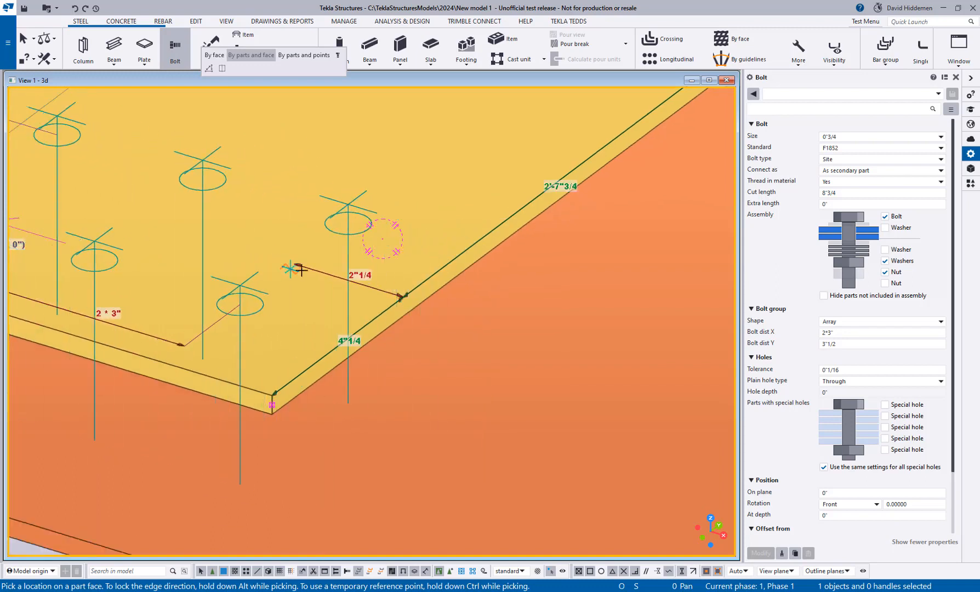
pyautogui.click(311, 273)
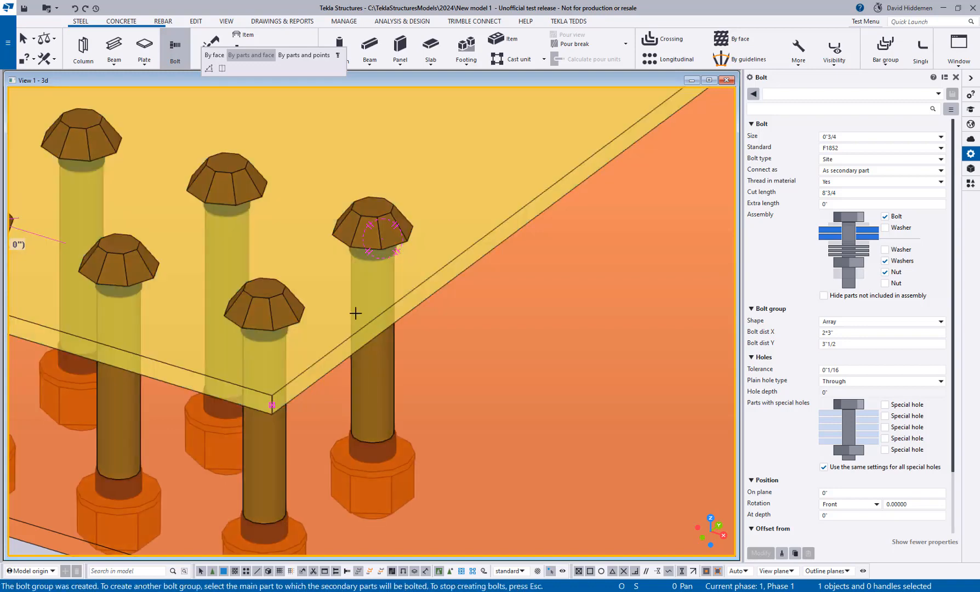
pyautogui.rightClick(317, 275)
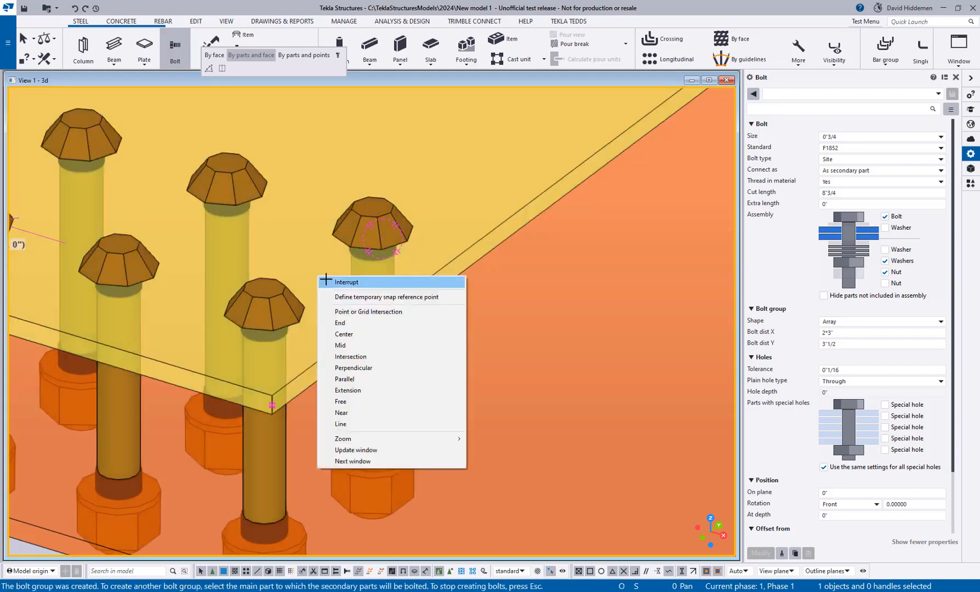
pyautogui.click(334, 280)
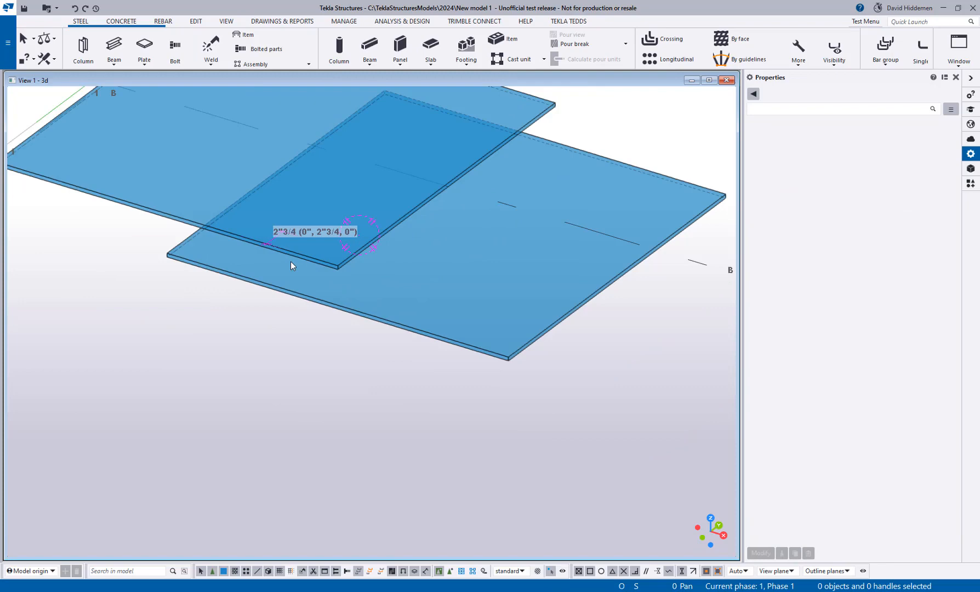
# Step: Delete the bolt group connecting the yellow plate to the green beam's top flange
pyautogui.scroll(-3, 291, 265)
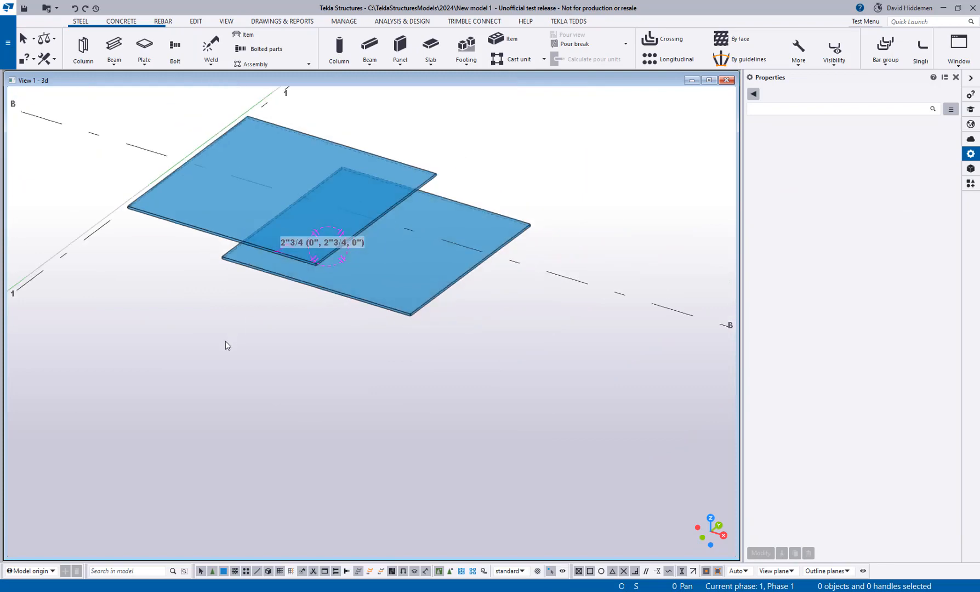
pyautogui.moveTo(225, 340); pyautogui.dragTo(343, 322, button='middle')
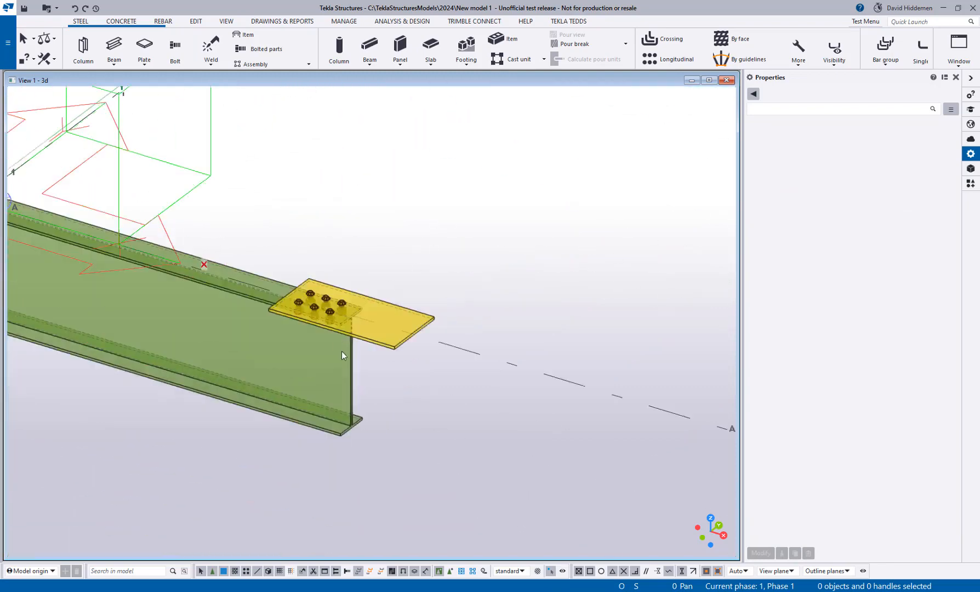
pyautogui.scroll(3, 329, 318)
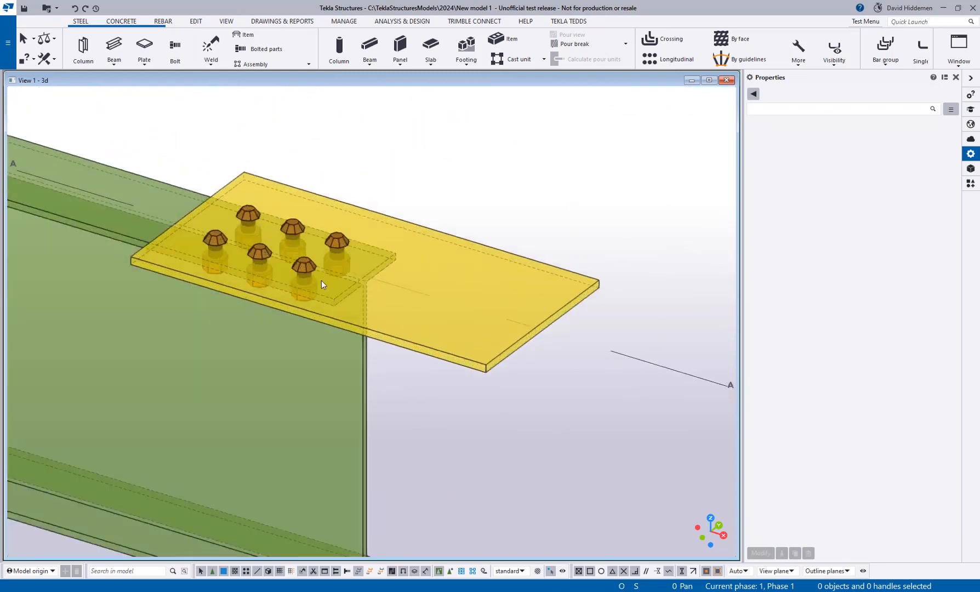
pyautogui.click(312, 276)
pyautogui.press('Delete')
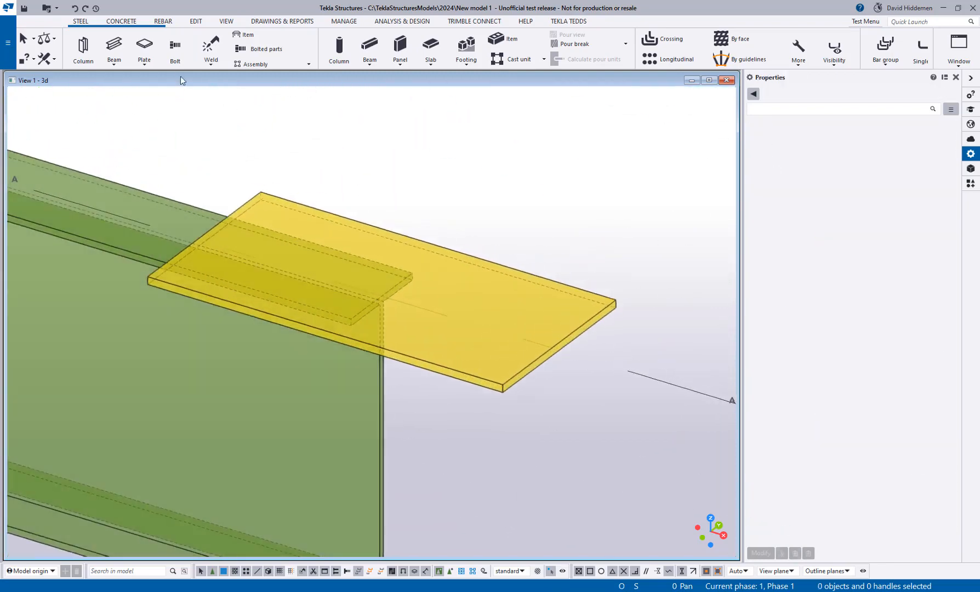
# Step: Start a bolt group by parts and points with the beam as main part and the yellow plate as secondary part
pyautogui.click(175, 48)
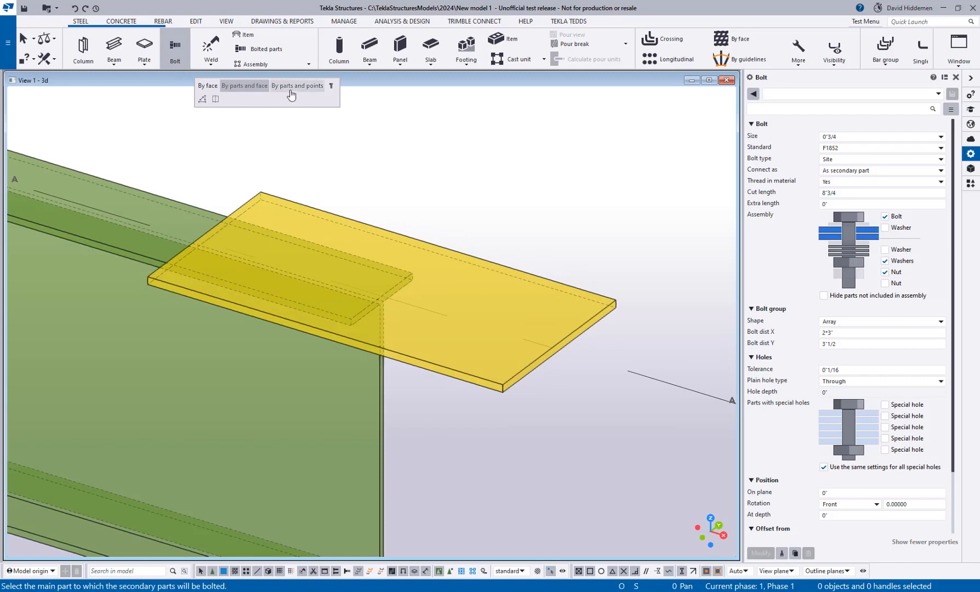
pyautogui.click(308, 87)
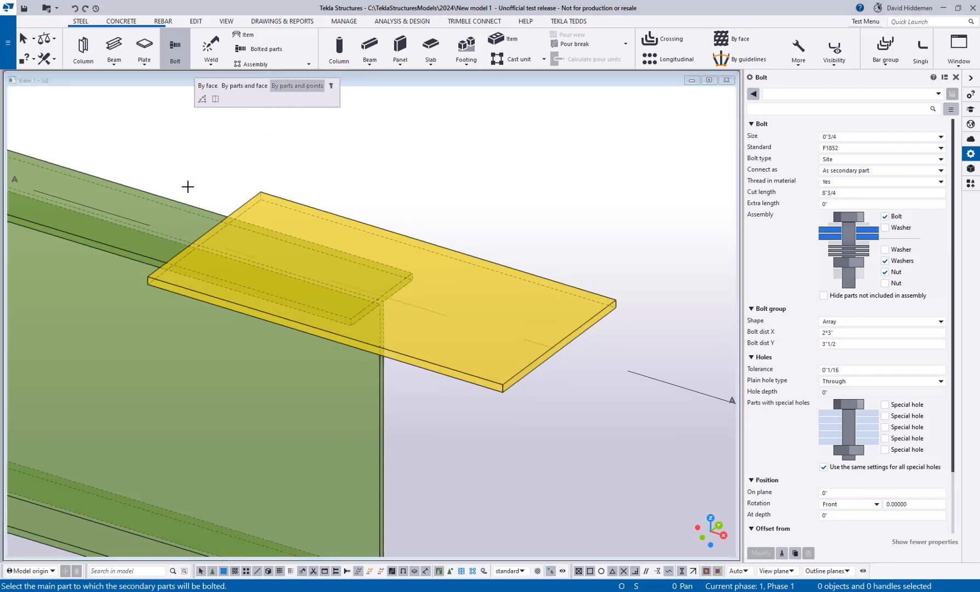
pyautogui.click(191, 202)
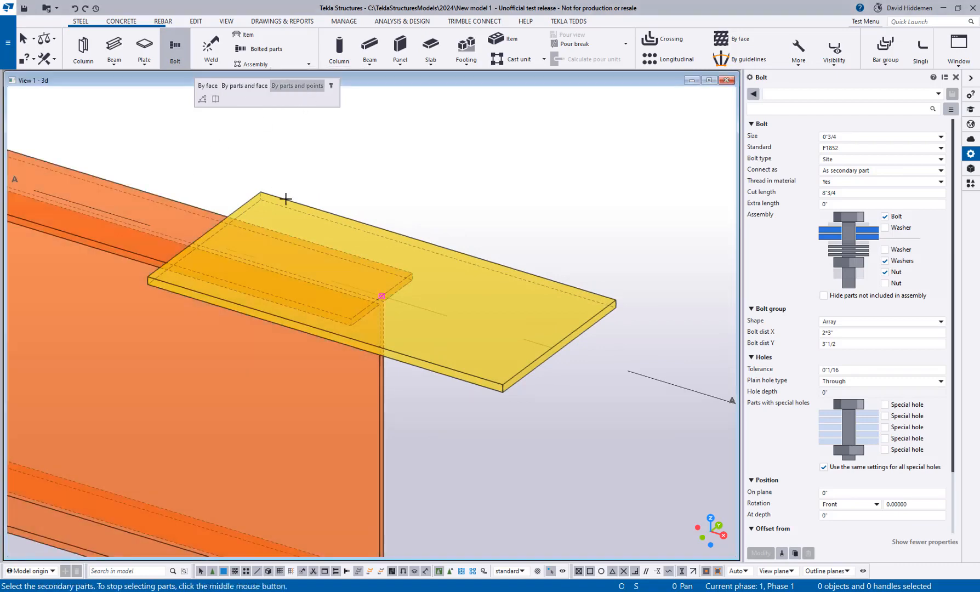
pyautogui.scroll(2, 326, 244)
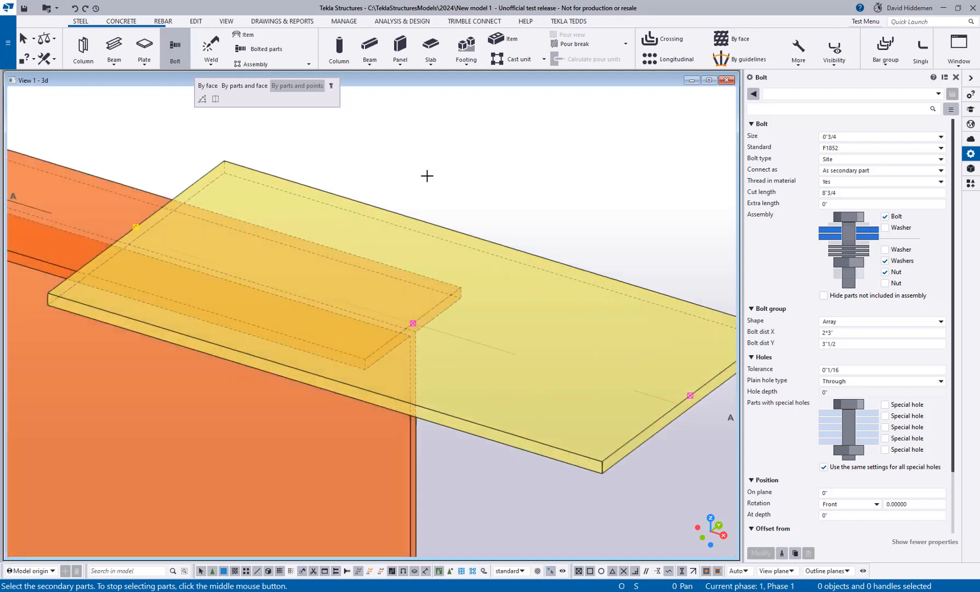
pyautogui.middleClick(438, 177)
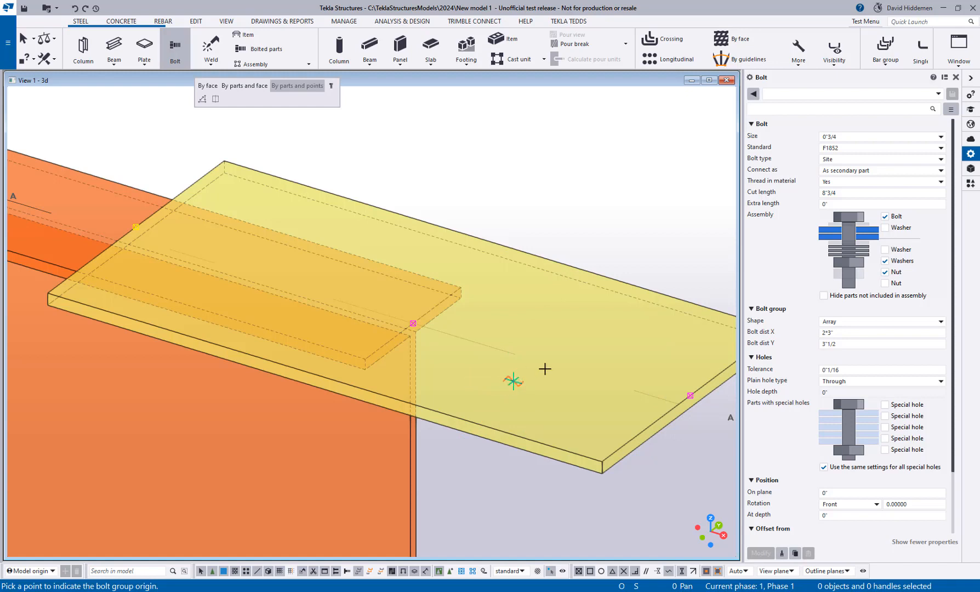
# Step: Set the bolt group's start offset Dx to 1.5
pyautogui.scroll(-3, 831, 479)
pyautogui.click(831, 479)
pyautogui.write('1')
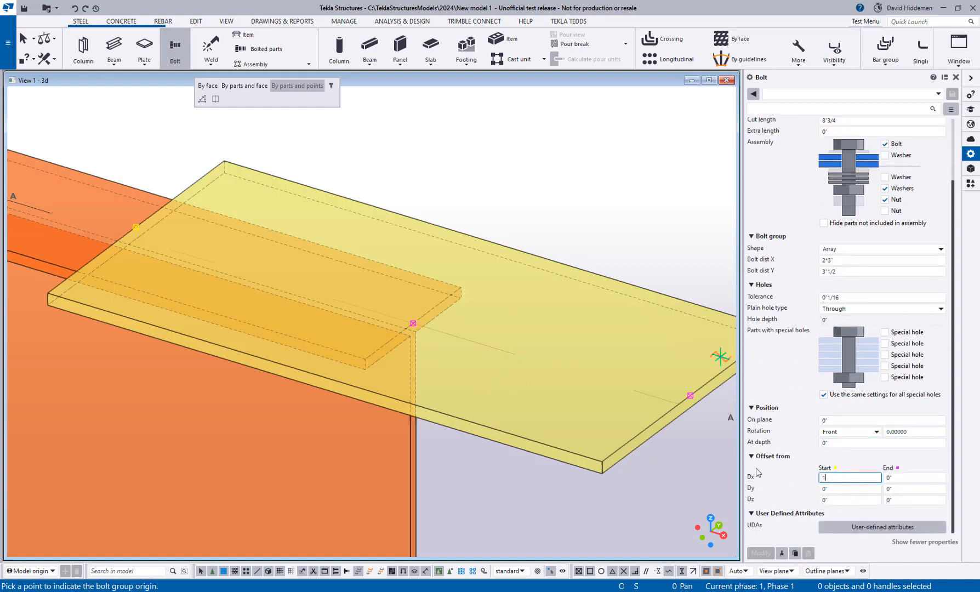
pyautogui.write('.5')
# Step: Place the bolt group with its origin at the beam's end centre and its direction toward the midpoint of the plate's end edge over the beam
pyautogui.scroll(1, 379, 344)
pyautogui.moveTo(390, 341); pyautogui.dragTo(503, 372, button='middle')
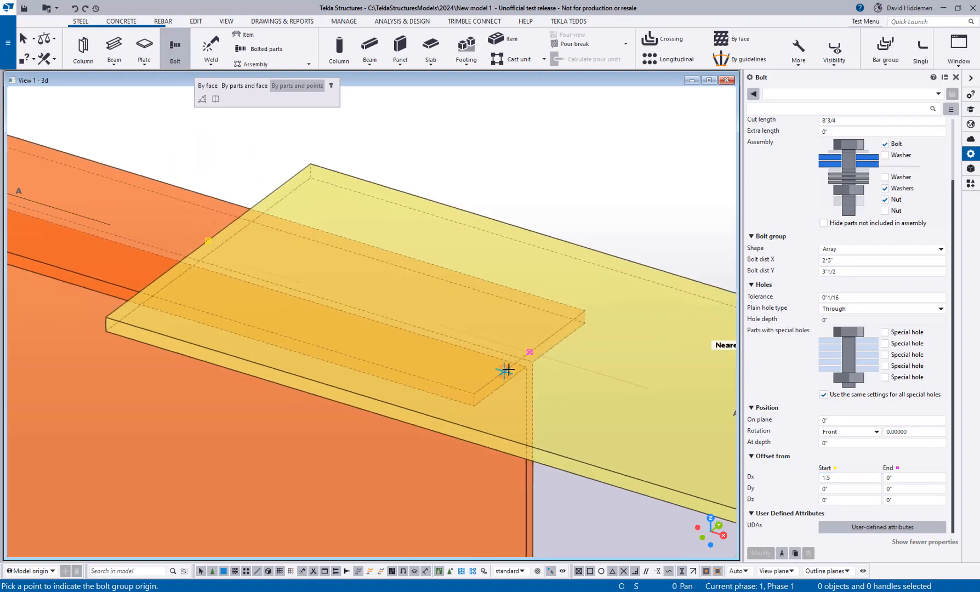
pyautogui.click(528, 350)
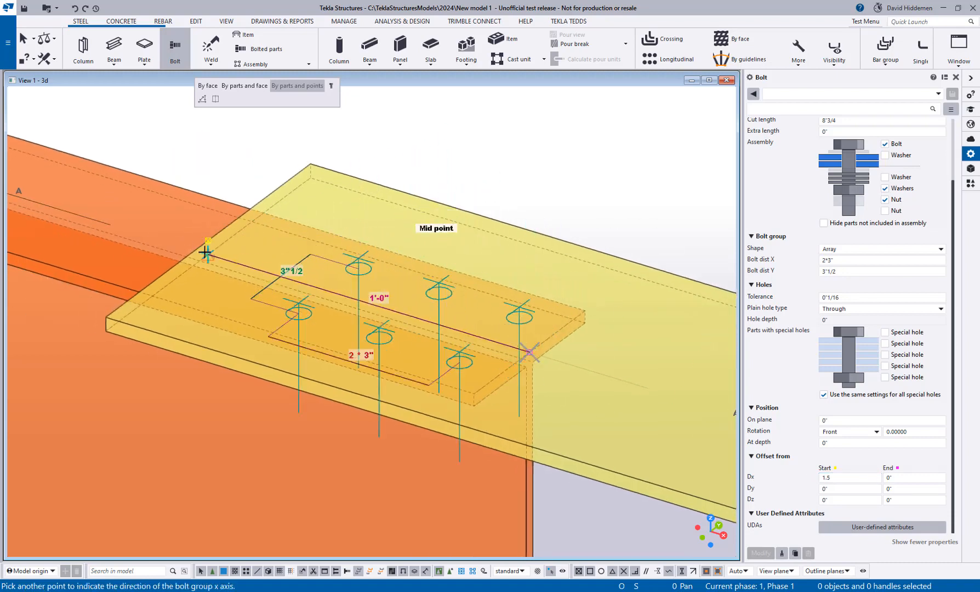
pyautogui.click(208, 253)
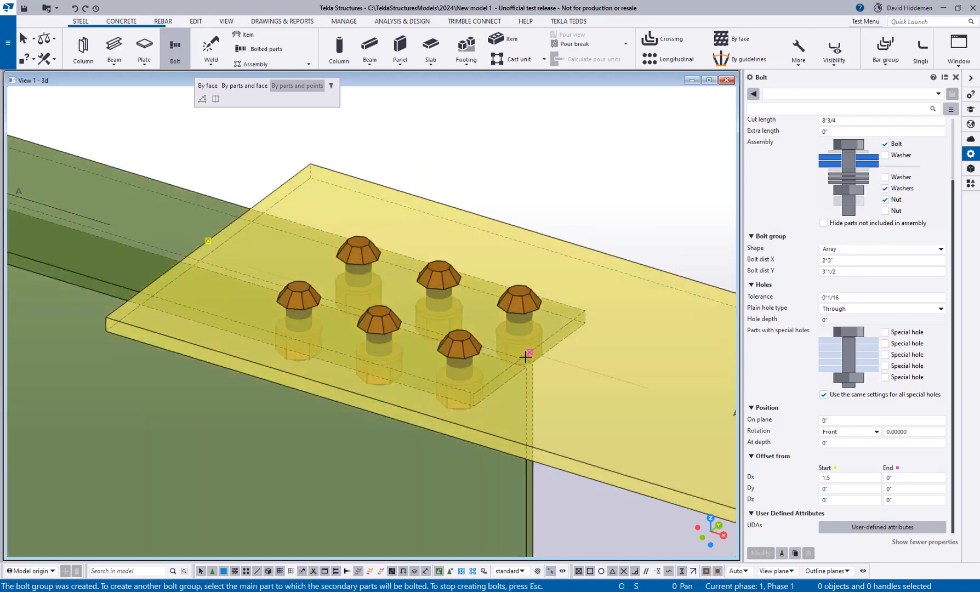
pyautogui.moveTo(631, 340); pyautogui.dragTo(532, 316, button='middle')
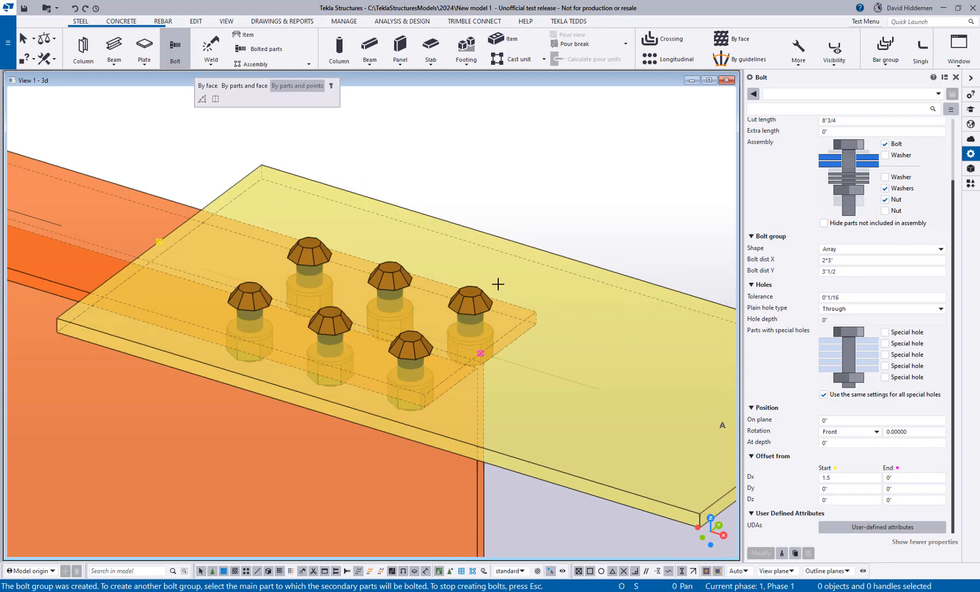
pyautogui.rightClick(507, 240)
pyautogui.click(521, 221)
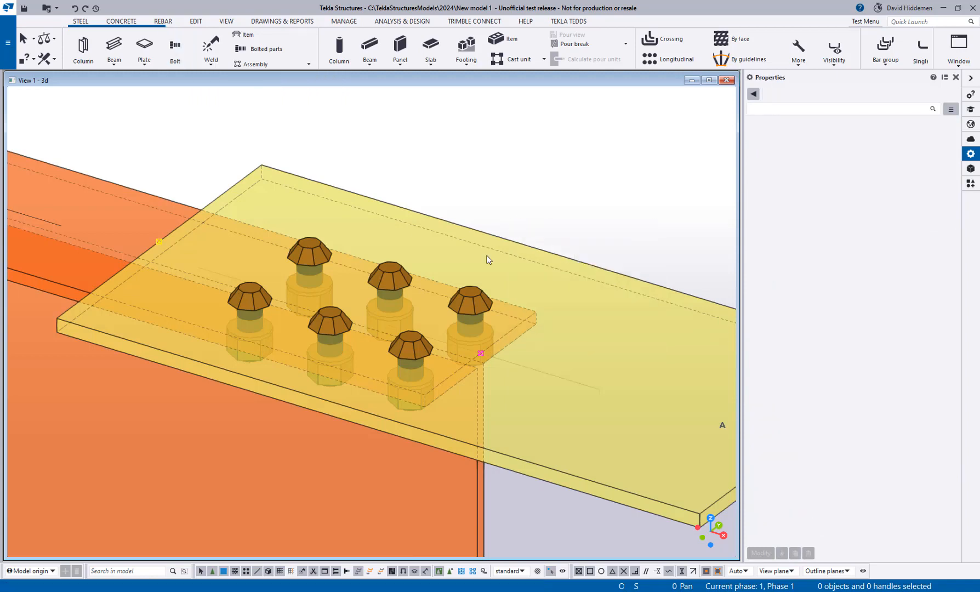
# Step: Delete the bolt group just placed by points on the plate and beam flange
pyautogui.click(463, 304)
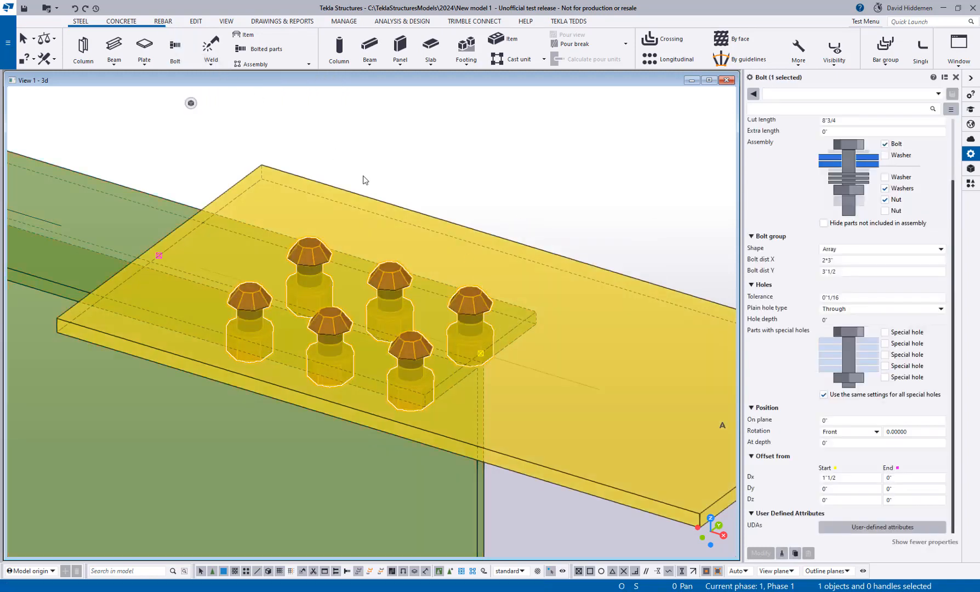
pyautogui.scroll(-3, 391, 205)
pyautogui.moveTo(392, 200); pyautogui.dragTo(458, 196, button='middle')
pyautogui.click(464, 198)
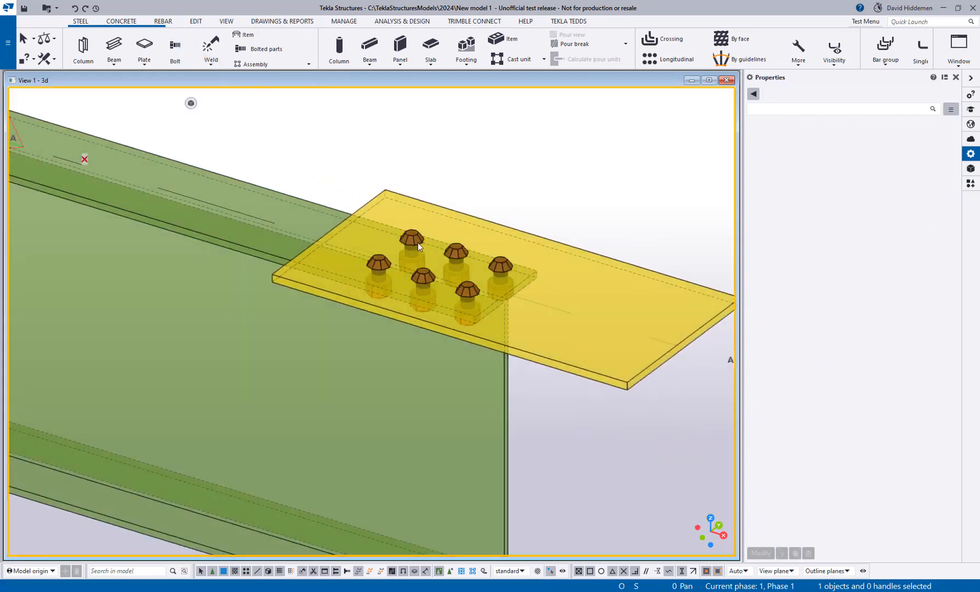
pyautogui.click(418, 242)
pyautogui.press('Delete')
# Step: Bolt the yellow plate to the beam by parts and points, with flipped bolts, origin at the beam's end centre and direction back along the beam
pyautogui.click(174, 49)
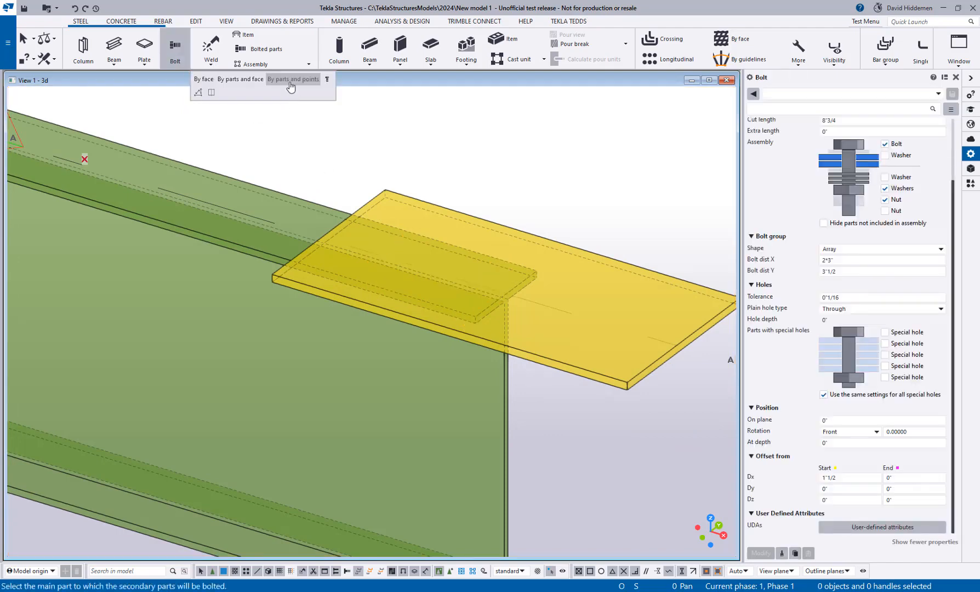
pyautogui.scroll(2, 481, 358)
pyautogui.click(477, 379)
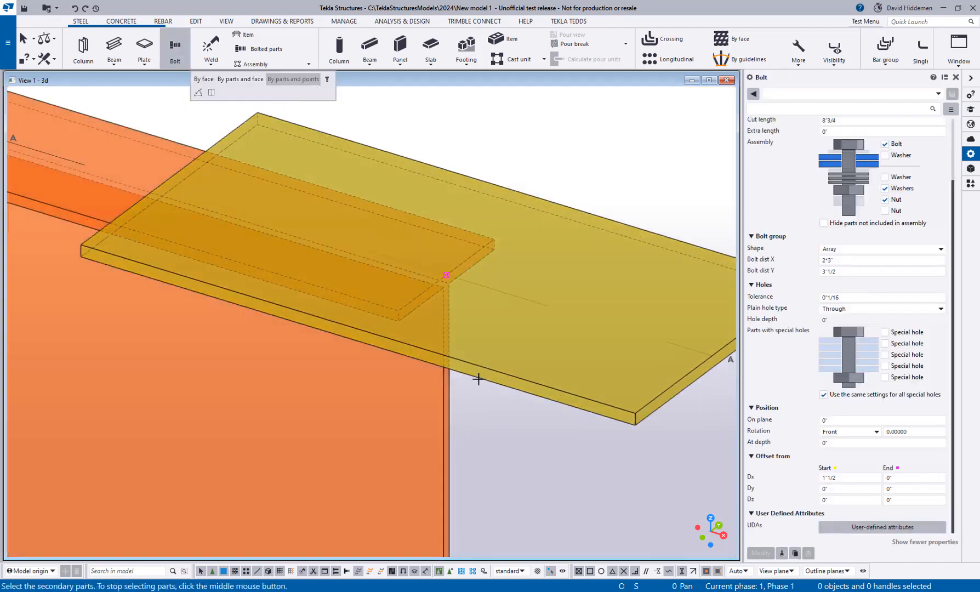
pyautogui.middleClick(471, 291)
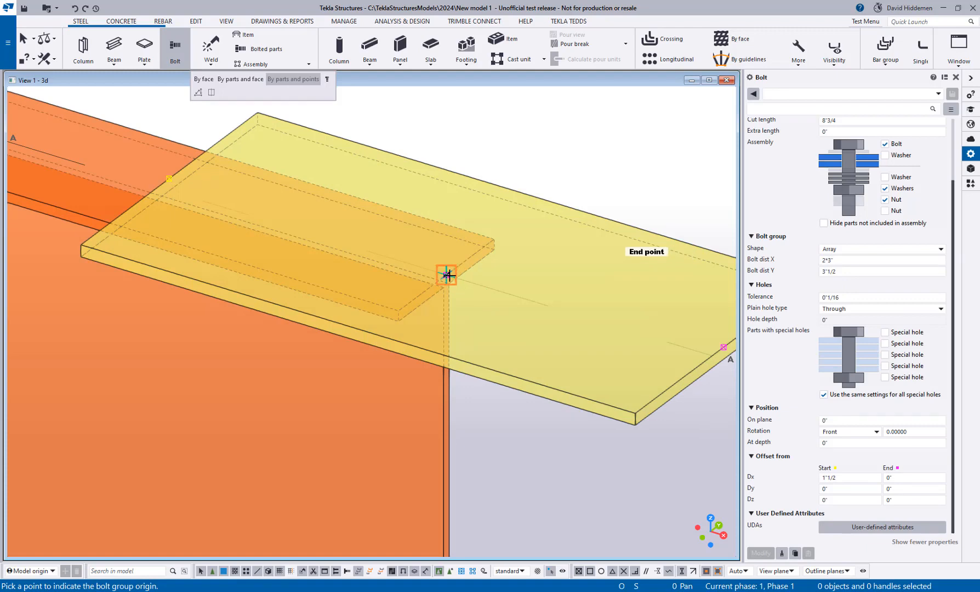
pyautogui.click(446, 275)
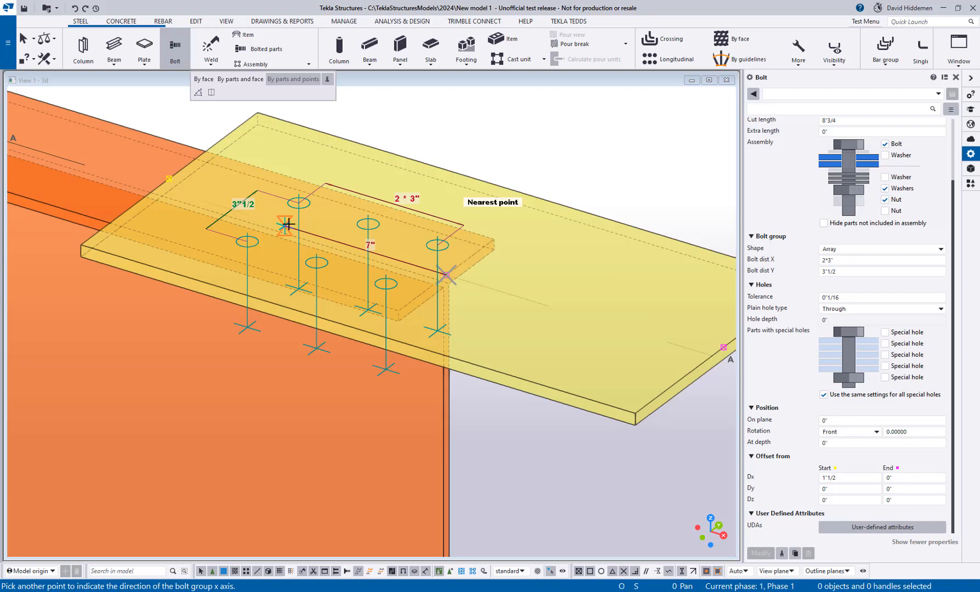
pyautogui.click(202, 200)
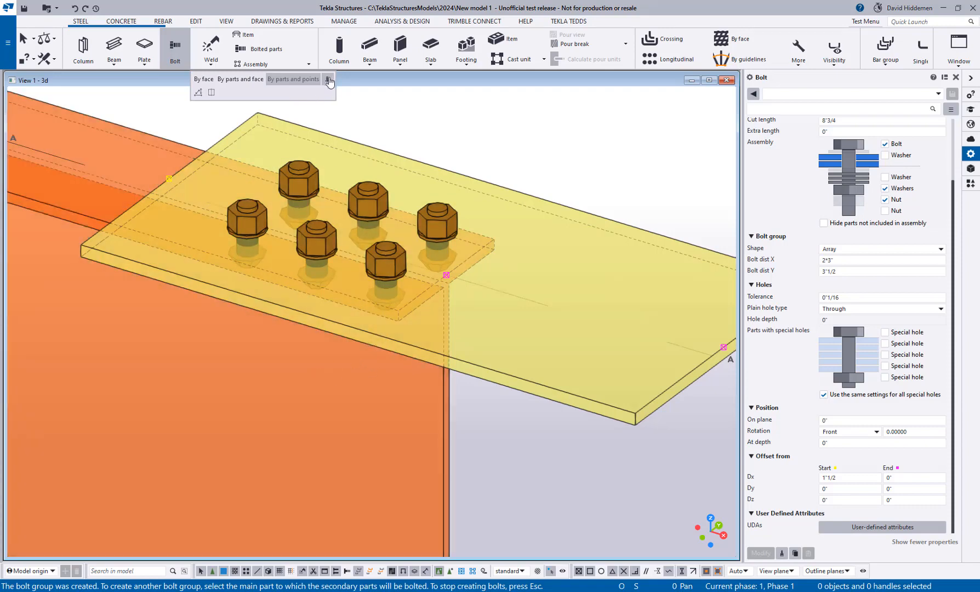
pyautogui.press('Escape')
# Step: Flip the placed bolt group's bolt direction back and forth, ending with the nuts above the plate
pyautogui.click(443, 225)
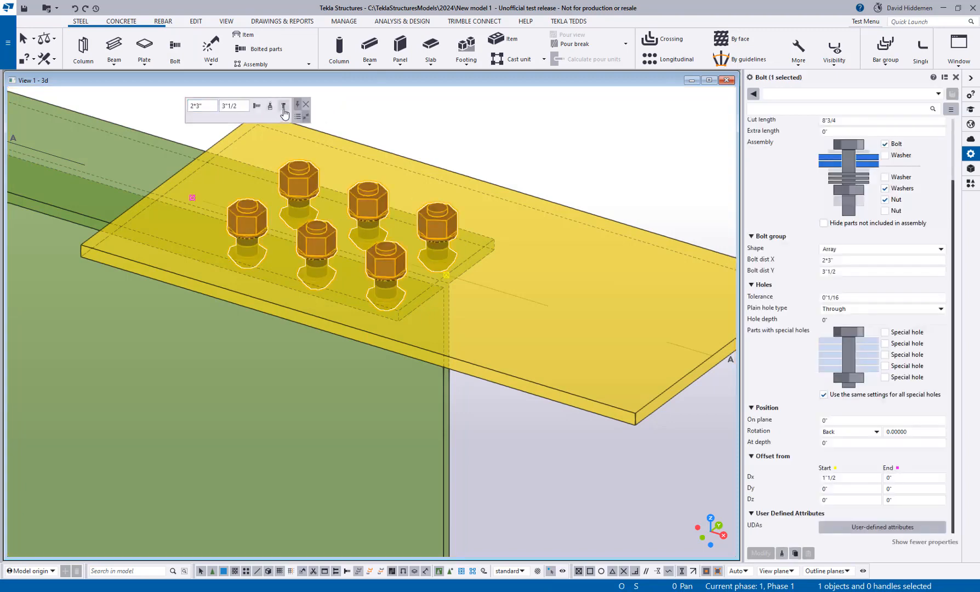
pyautogui.click(283, 111)
pyautogui.click(284, 110)
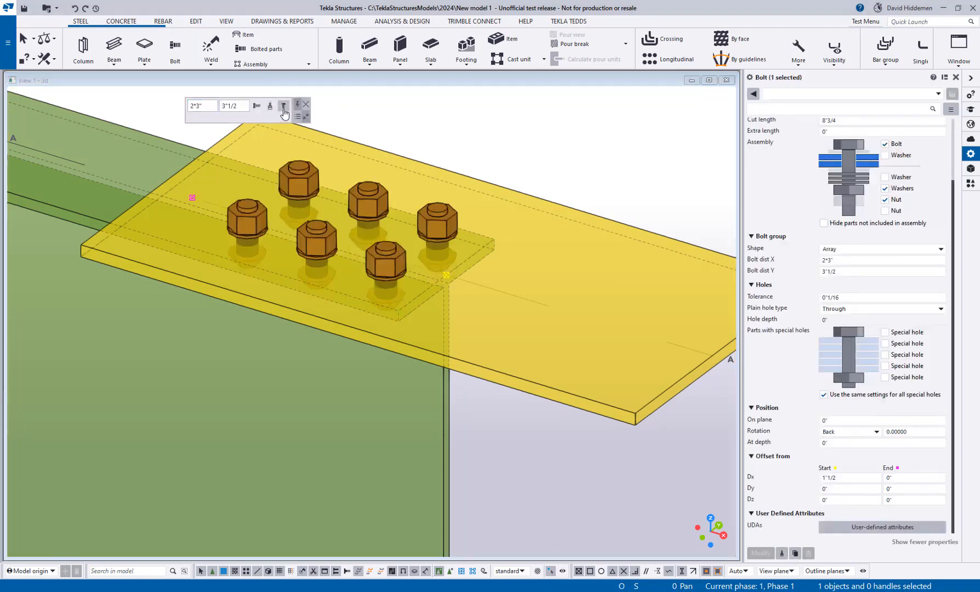
pyautogui.click(284, 110)
pyautogui.click(284, 110)
pyautogui.click(467, 149)
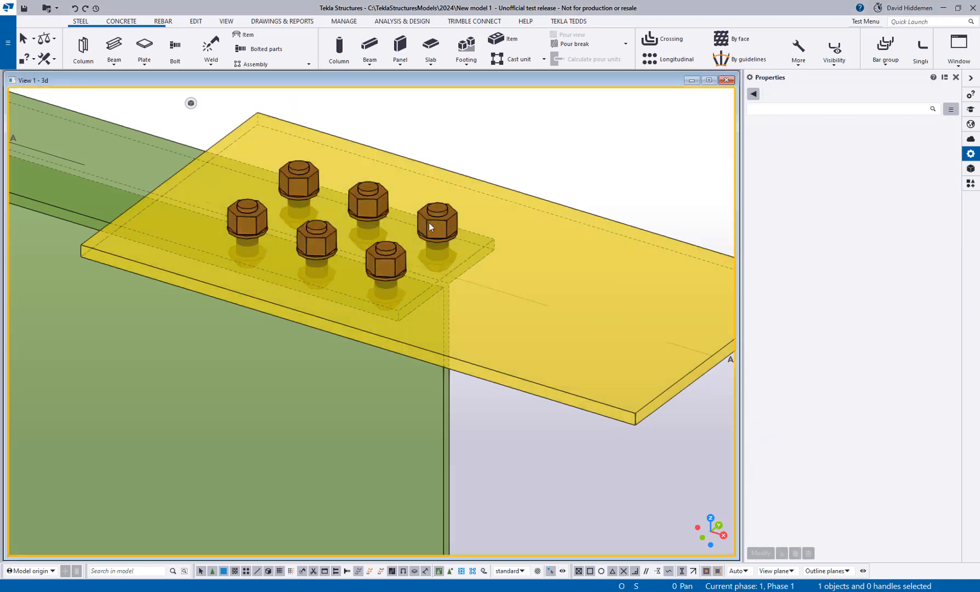
pyautogui.scroll(-6, 429, 226)
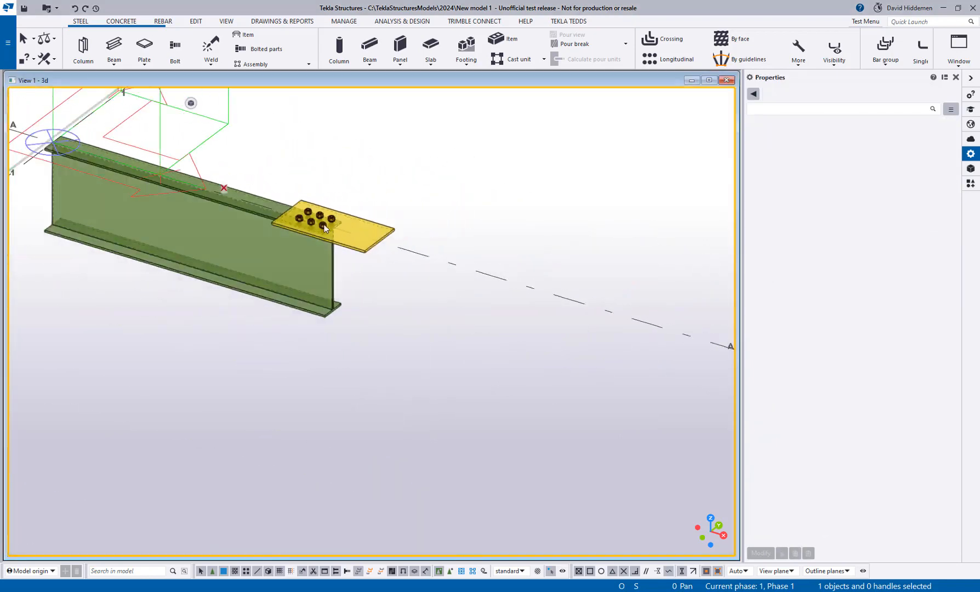
pyautogui.scroll(-6, 308, 317)
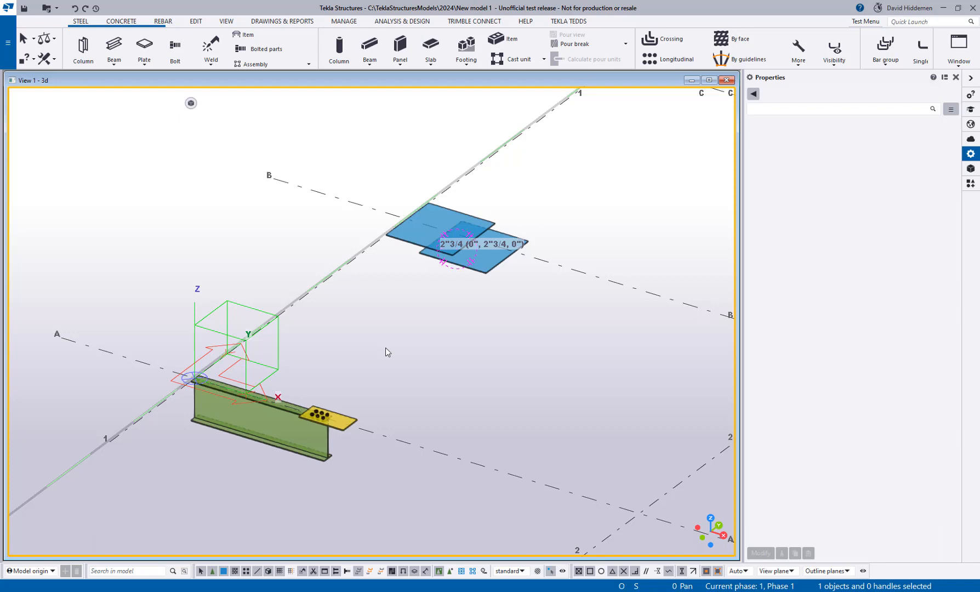
pyautogui.scroll(1, 373, 342)
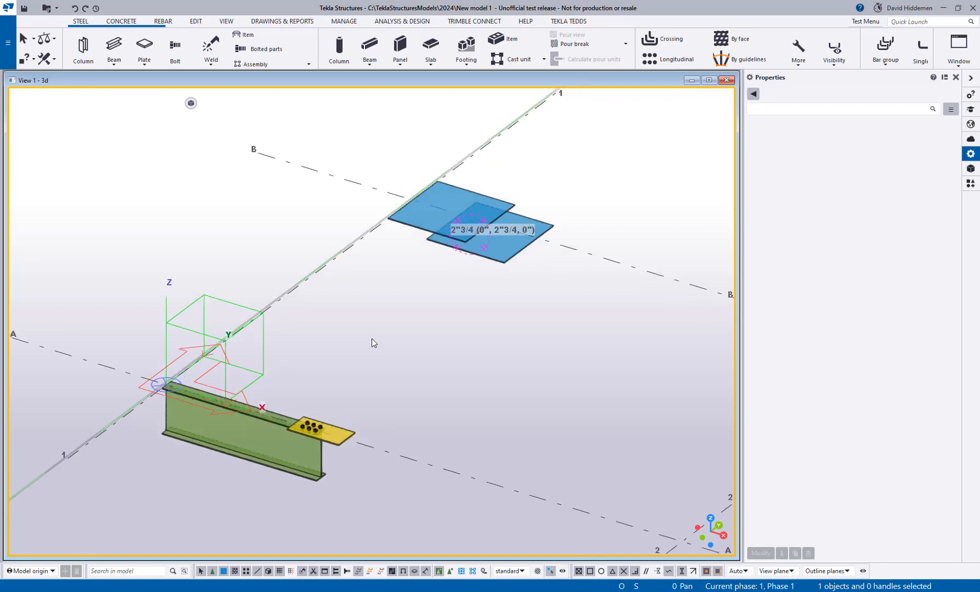